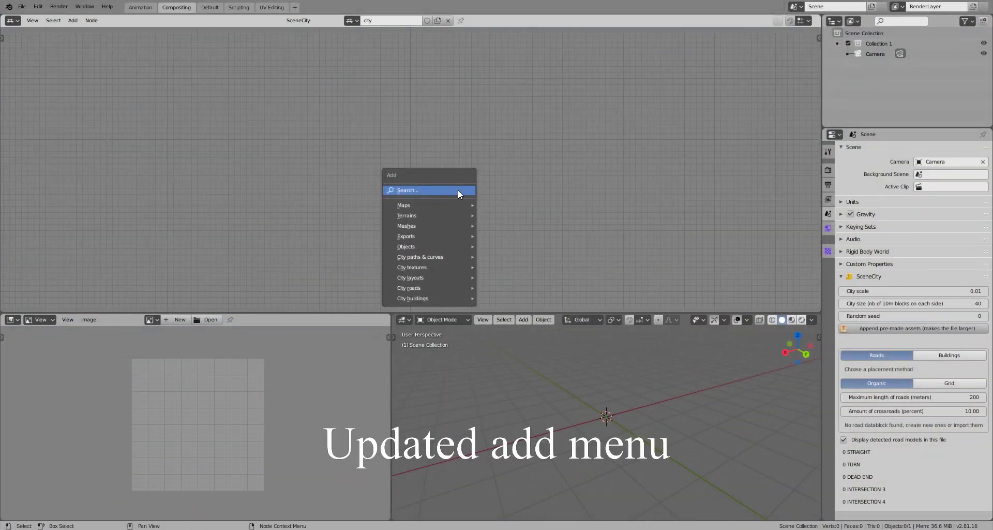
Add a Procedural map node from the Maps add menu and place it in the tree.
{"action": "mouse_move", "coordinate": [456, 204]}
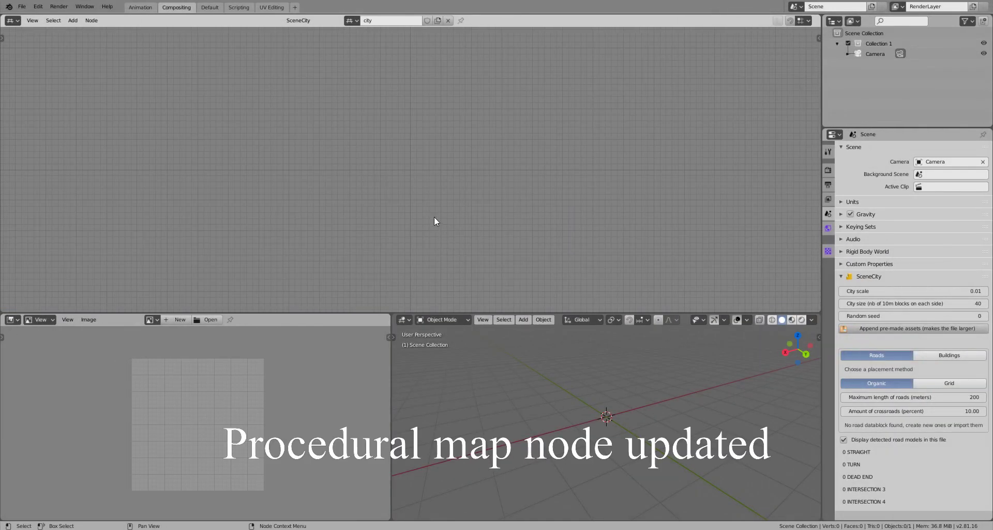
{"action": "key", "text": "shift+a"}
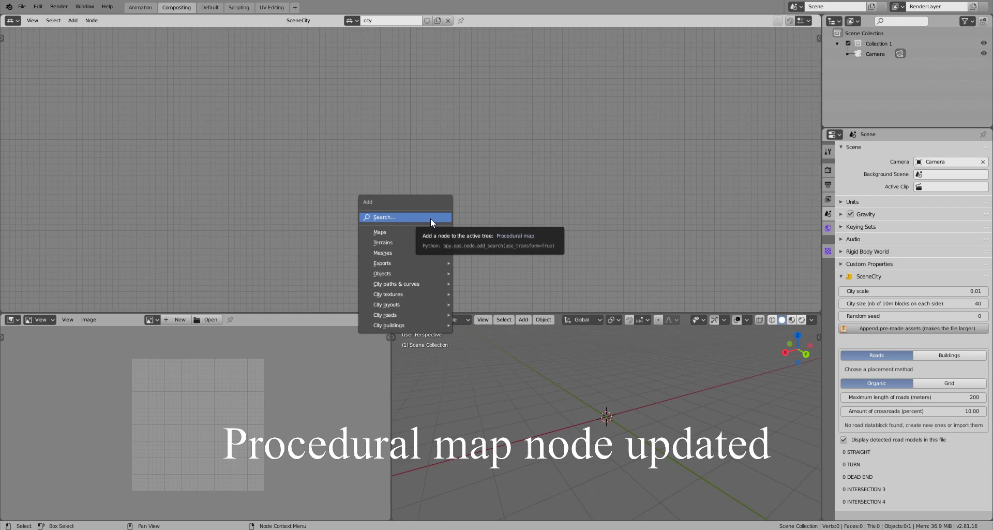
{"action": "mouse_move", "coordinate": [428, 234]}
{"action": "left_click", "coordinate": [485, 231]}
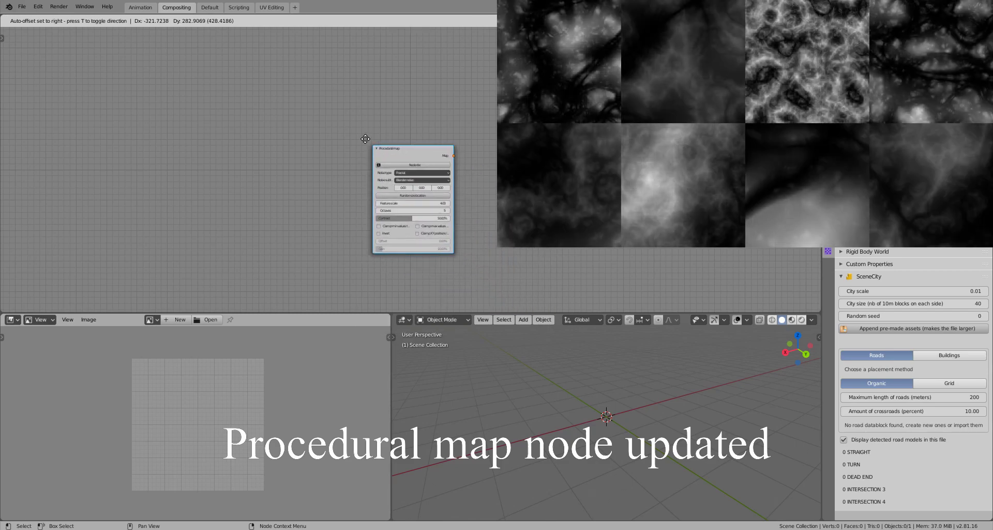
{"action": "left_click", "coordinate": [357, 118]}
{"action": "scroll", "coordinate": [459, 197], "scroll_direction": "up", "scroll_amount": 4}
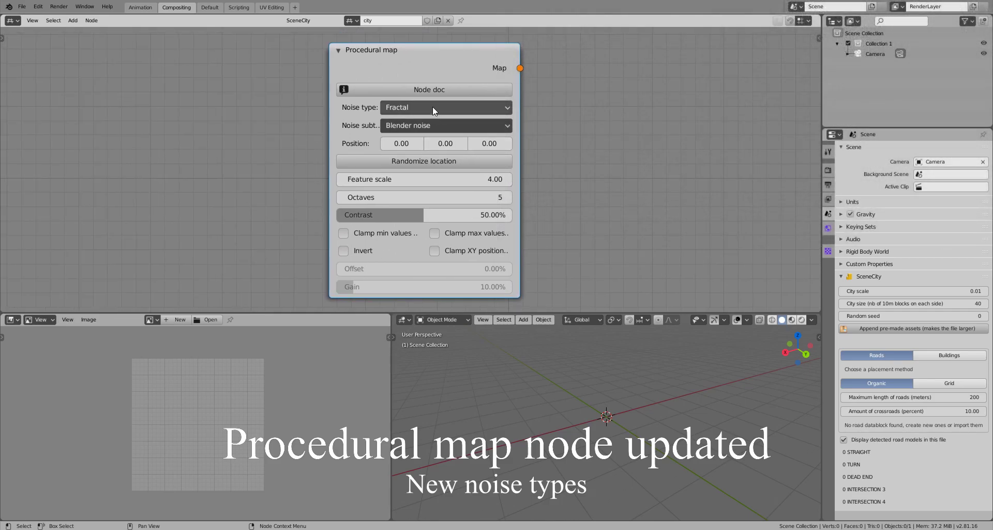
Switch the noise to Ridged multi fractal / Voronoi crackle and raise Offset to 34.96%, Gain to about 39%.
{"action": "left_click", "coordinate": [432, 106]}
{"action": "left_click", "coordinate": [437, 140]}
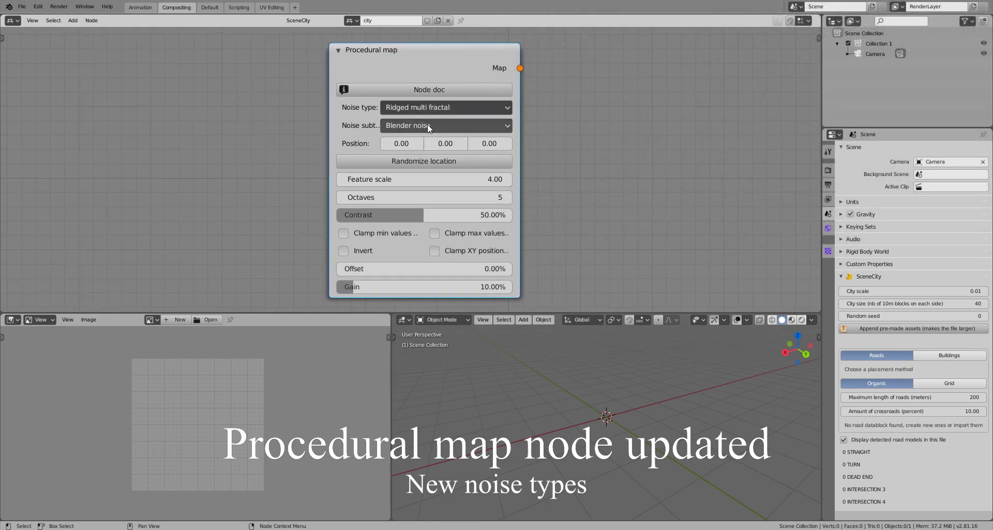
{"action": "left_click", "coordinate": [428, 124]}
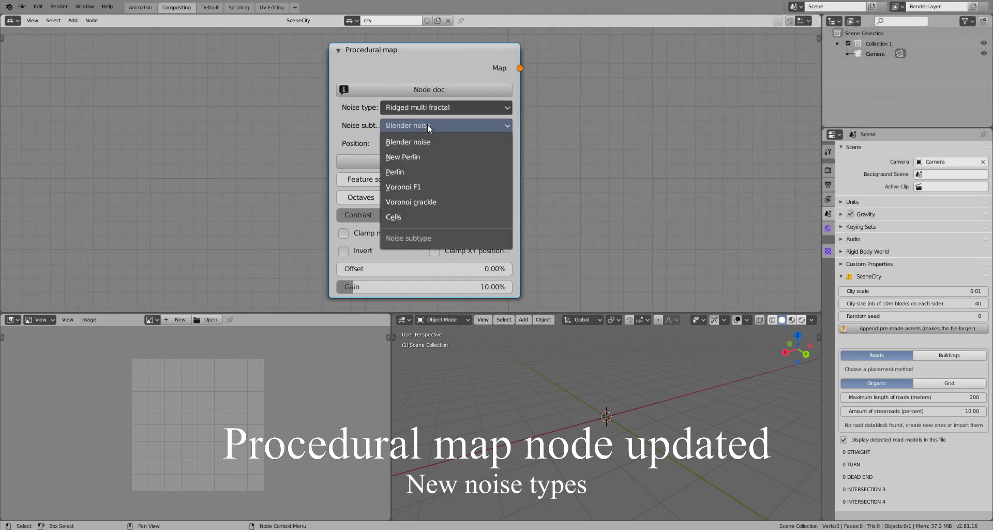
{"action": "left_click", "coordinate": [419, 201]}
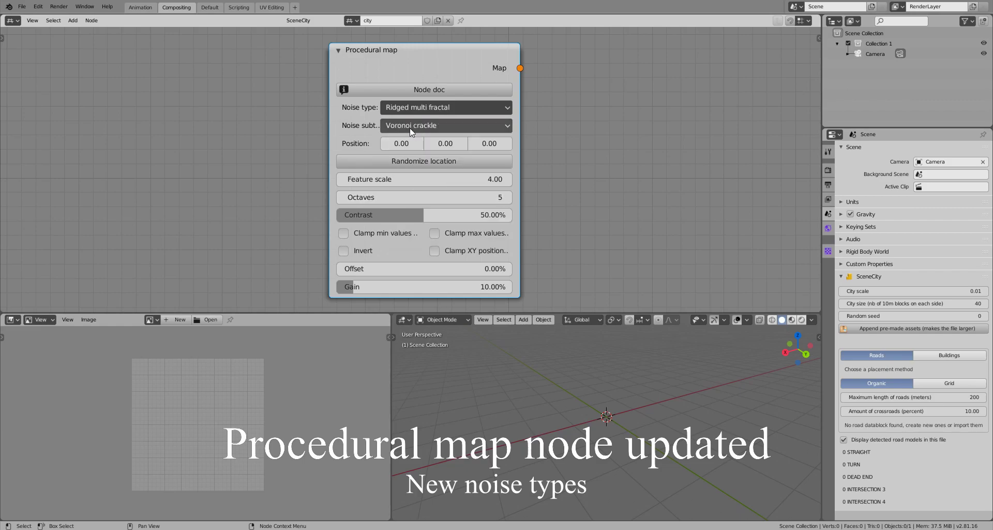
{"action": "left_click_drag", "start_coordinate": [362, 269], "coordinate": [423, 268]}
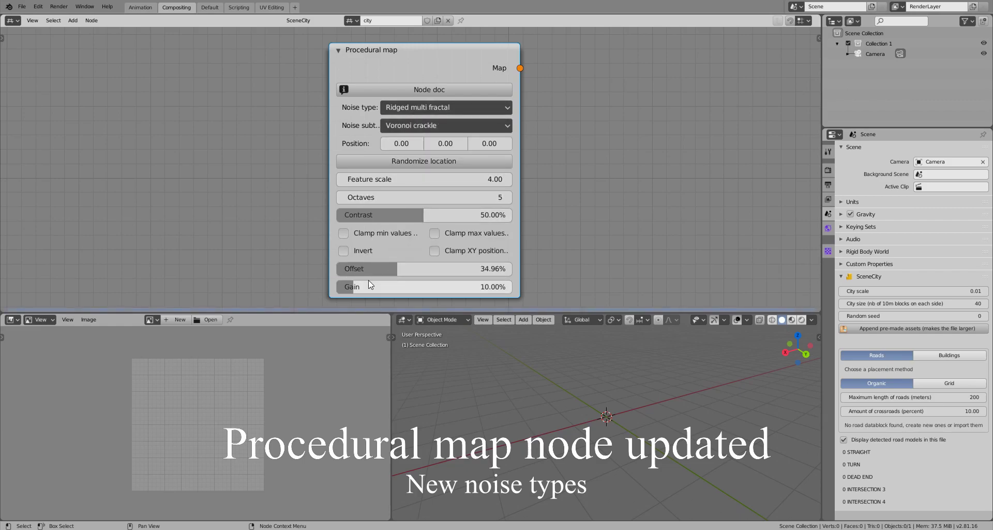
{"action": "left_click_drag", "start_coordinate": [362, 287], "coordinate": [425, 286]}
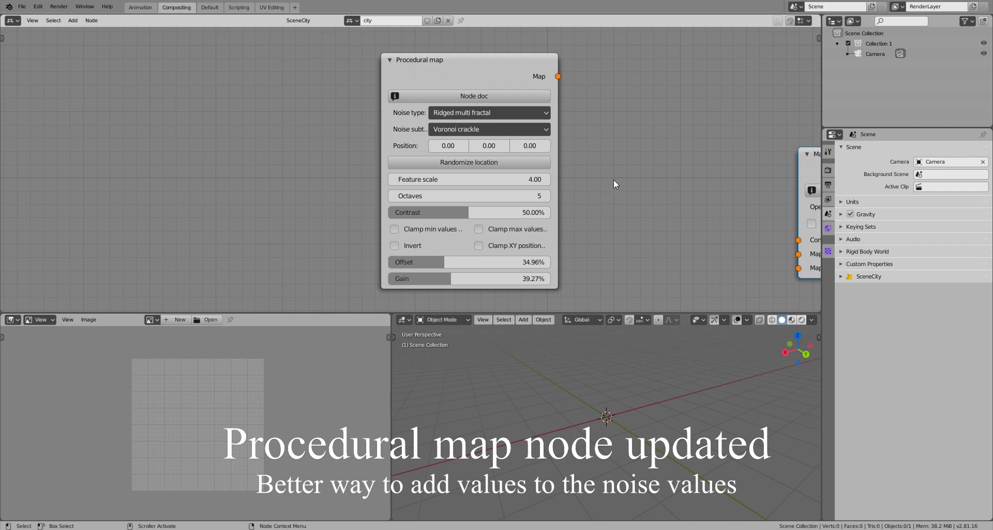
Move Map math beside Procedural map, wire the noise into Map 1, and keep Add as operation.
{"action": "left_click_drag", "start_coordinate": [812, 159], "coordinate": [623, 118]}
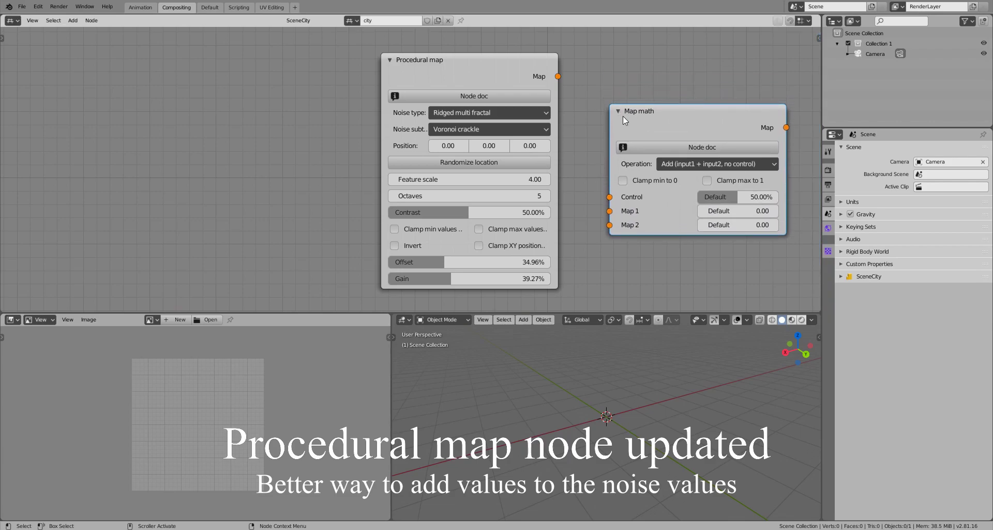
{"action": "left_click_drag", "start_coordinate": [558, 77], "coordinate": [610, 211]}
{"action": "left_click", "coordinate": [673, 161]}
{"action": "left_click", "coordinate": [673, 166]}
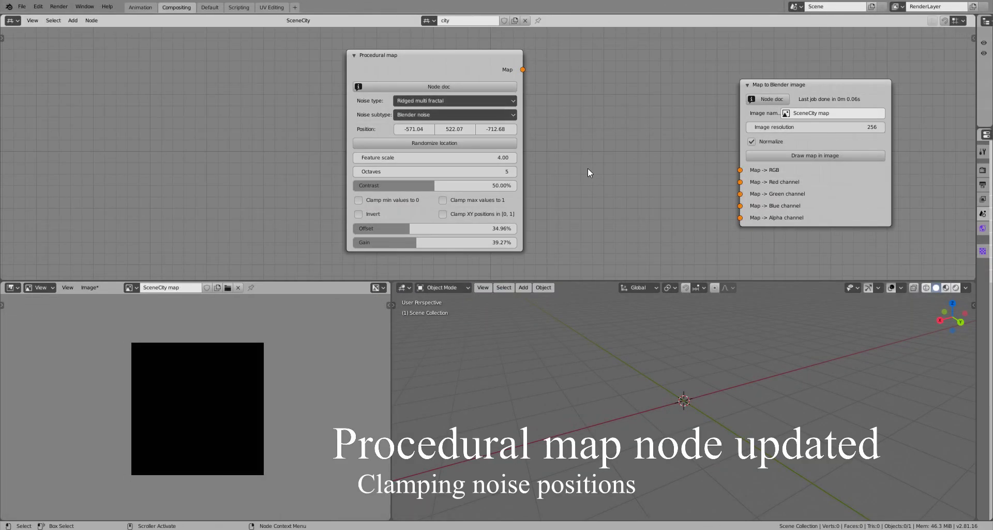
Enable Clamp XY positions in [0, 1] on the Procedural map node.
{"action": "left_click", "coordinate": [501, 215]}
{"action": "key", "text": "shift+a"}
{"action": "mouse_move", "coordinate": [549, 209]}
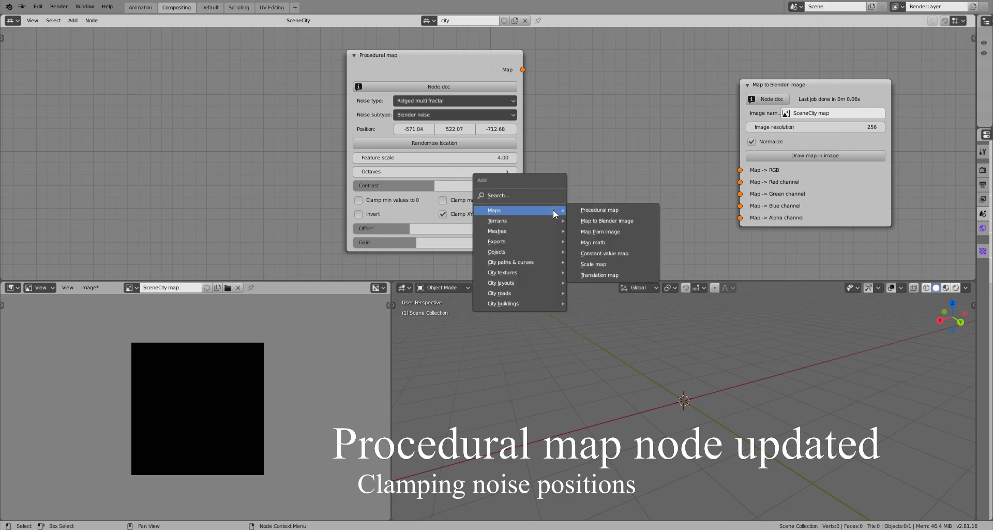
Insert a Scale map between the noise and Map -> RGB, scaling by 2 from center.
{"action": "left_click", "coordinate": [604, 264]}
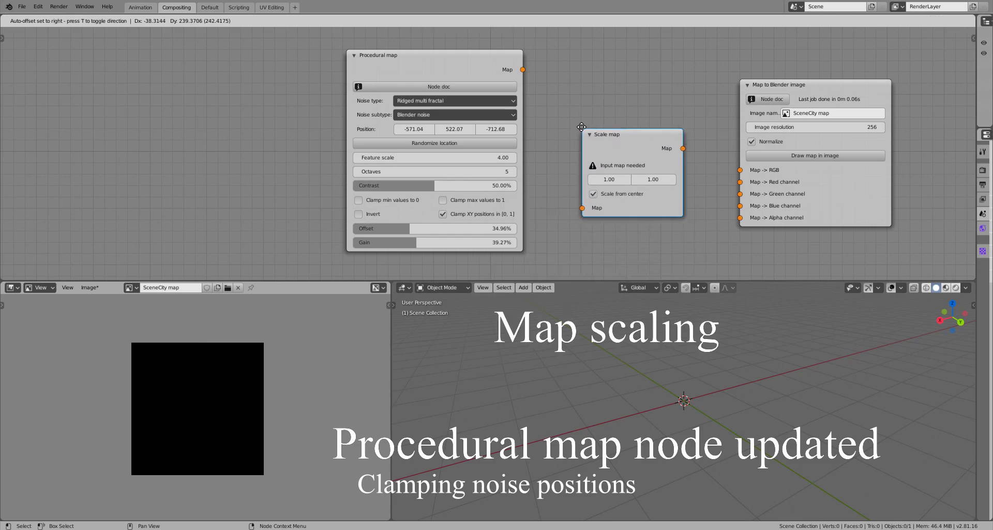
{"action": "left_click", "coordinate": [578, 107]}
{"action": "left_click_drag", "start_coordinate": [523, 70], "coordinate": [580, 184]}
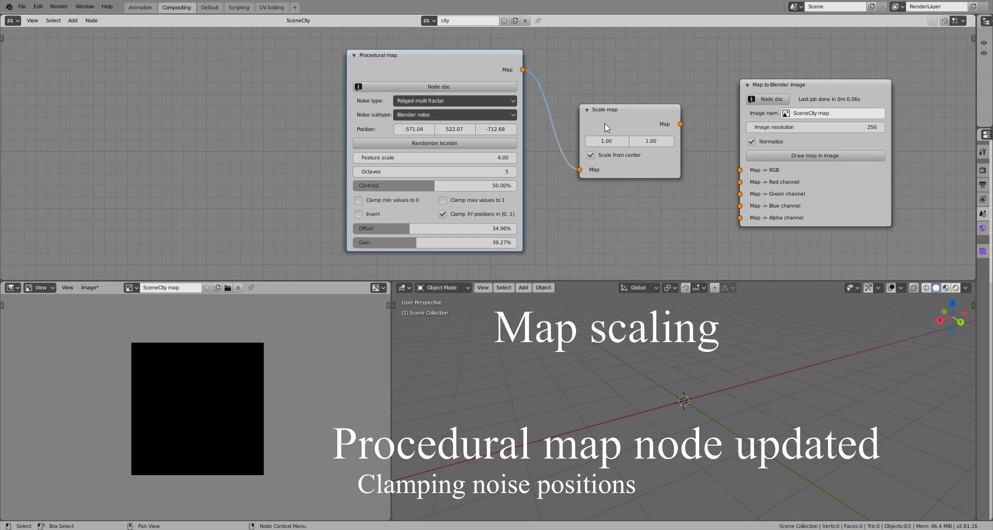
{"action": "left_click", "coordinate": [617, 156]}
{"action": "left_click_drag", "start_coordinate": [680, 124], "coordinate": [741, 171]}
{"action": "left_click", "coordinate": [609, 144]}
{"action": "type", "text": "2"}
{"action": "key", "text": "Return"}
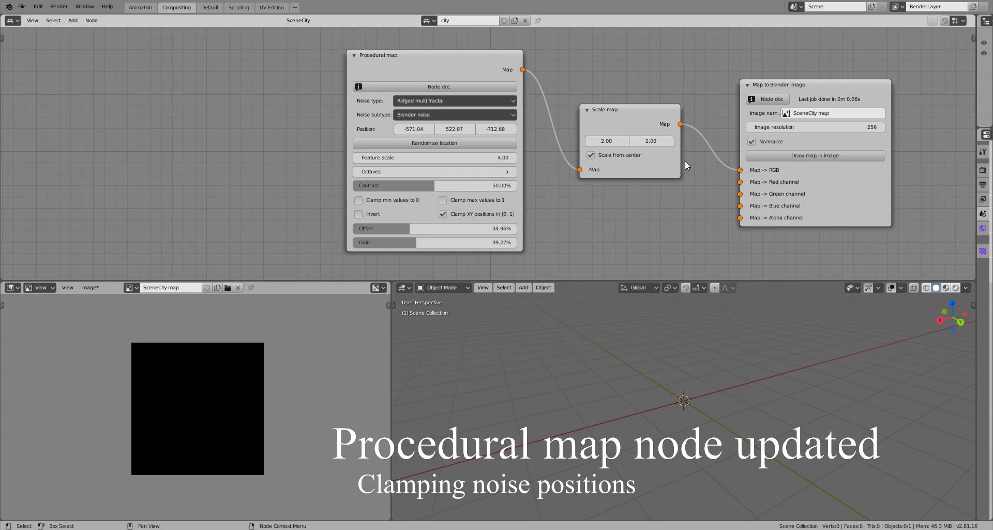
Draw the map into the image with XY clamping off, then again with clamping on.
{"action": "left_click", "coordinate": [490, 213]}
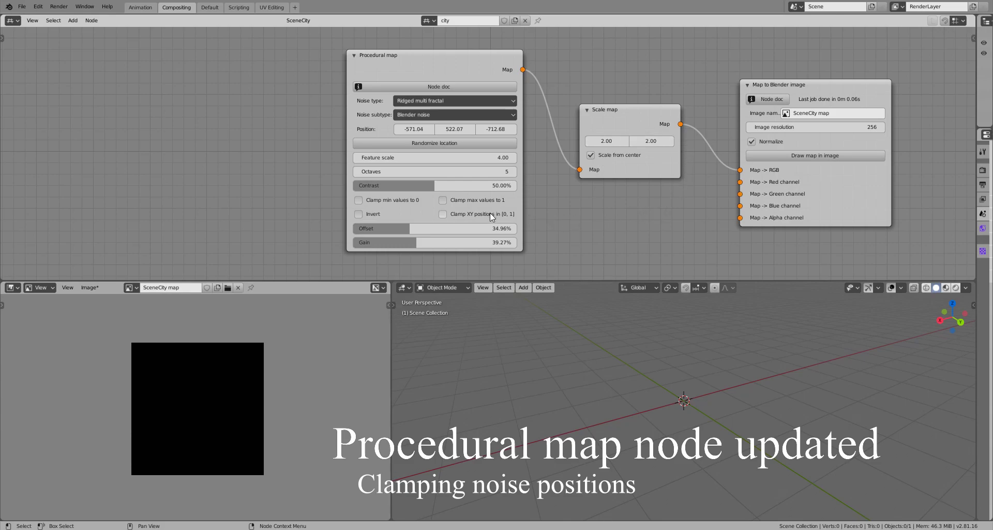
{"action": "left_click", "coordinate": [768, 156]}
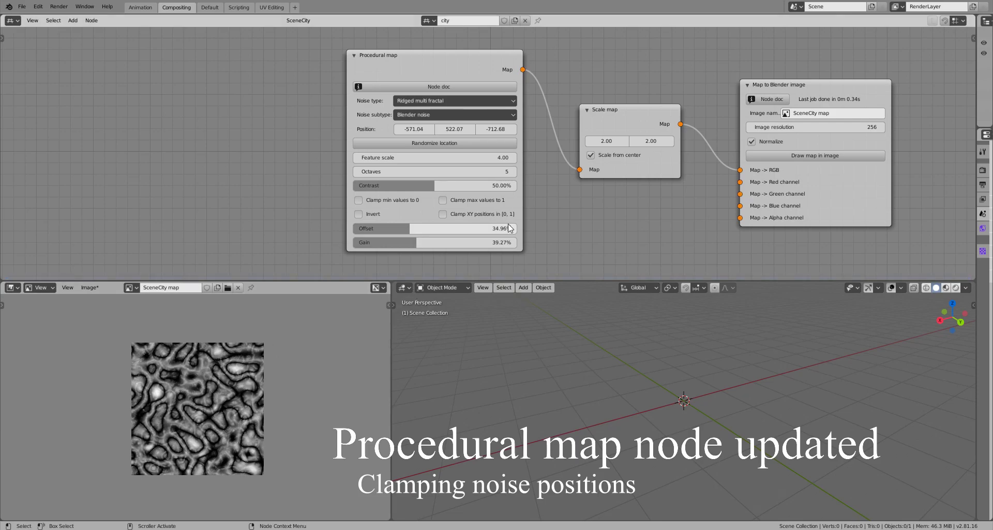
{"action": "left_click", "coordinate": [493, 214]}
{"action": "left_click", "coordinate": [766, 155]}
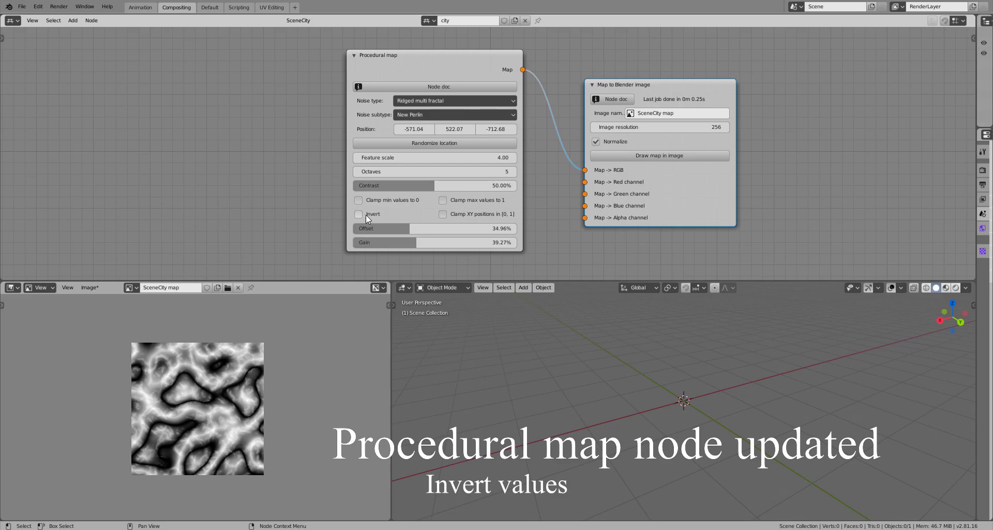
Redraw the map image with inverted noise values, then switch Invert off.
{"action": "left_click", "coordinate": [607, 158]}
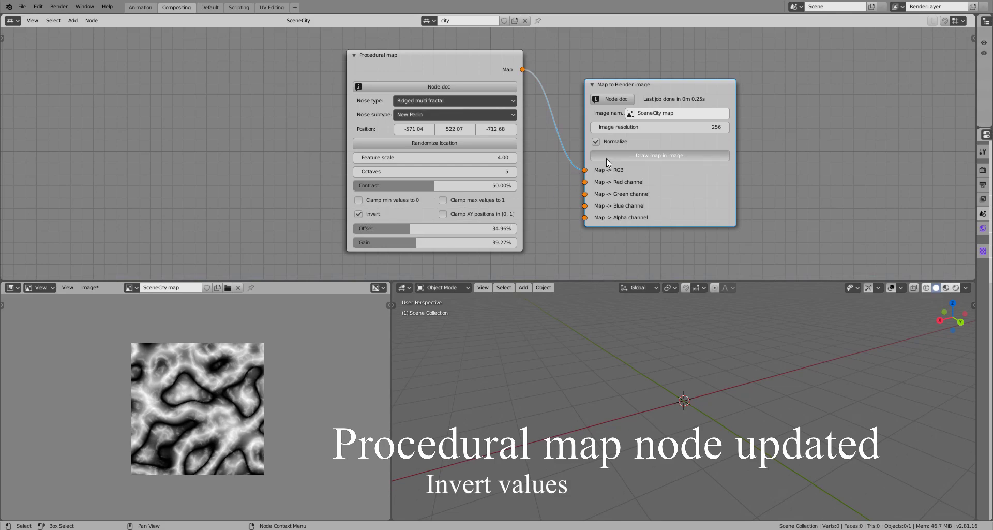
{"action": "left_click", "coordinate": [368, 213]}
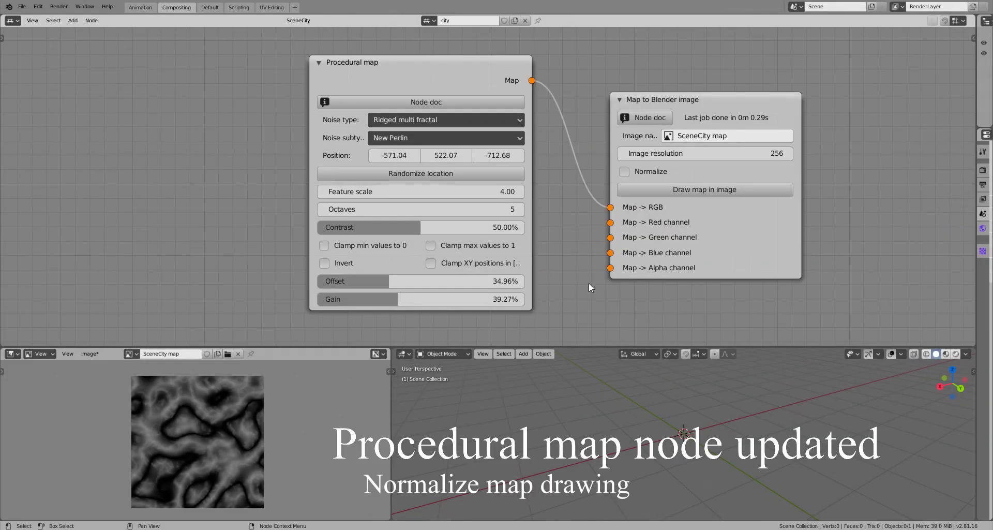
Redraw the image with Invert on, then again with Normalize enabled.
{"action": "left_click", "coordinate": [352, 263]}
{"action": "left_click", "coordinate": [636, 194]}
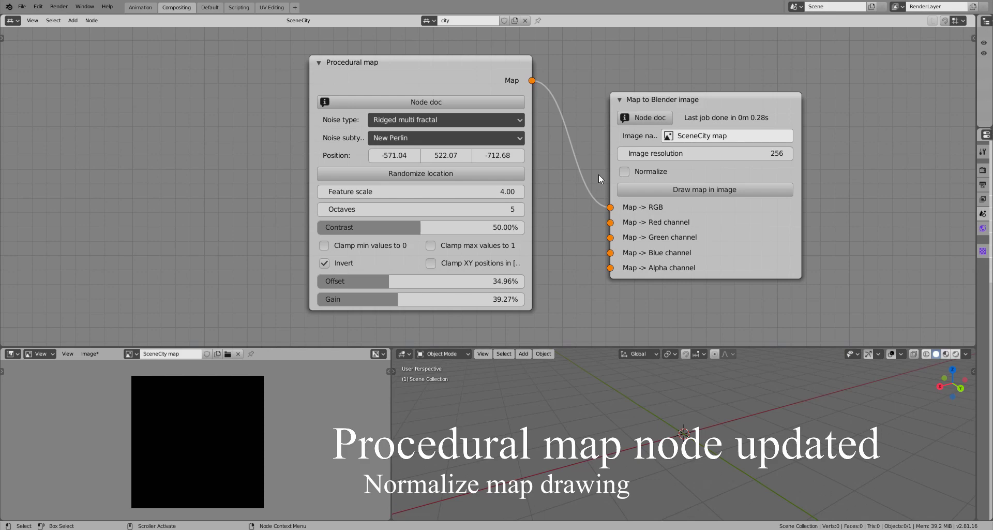
{"action": "left_click", "coordinate": [624, 172]}
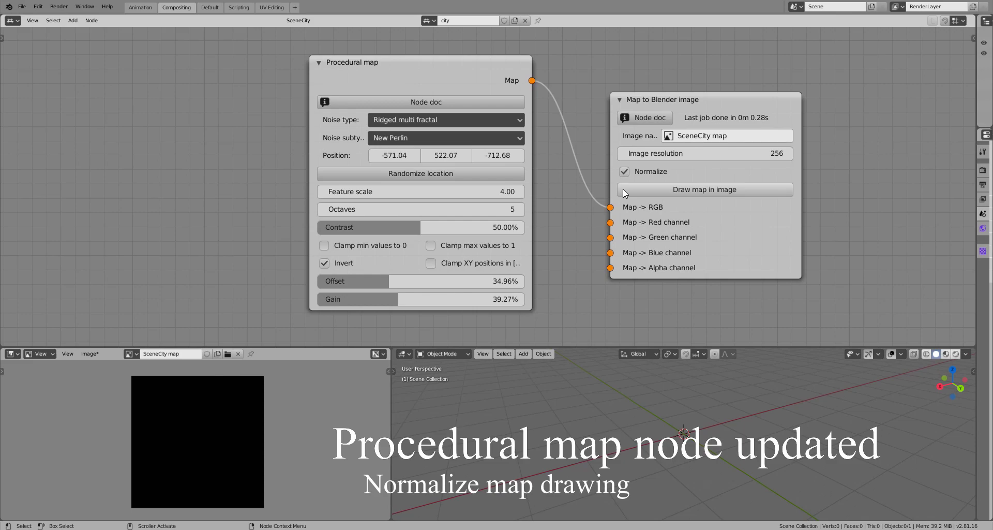
{"action": "left_click", "coordinate": [662, 195]}
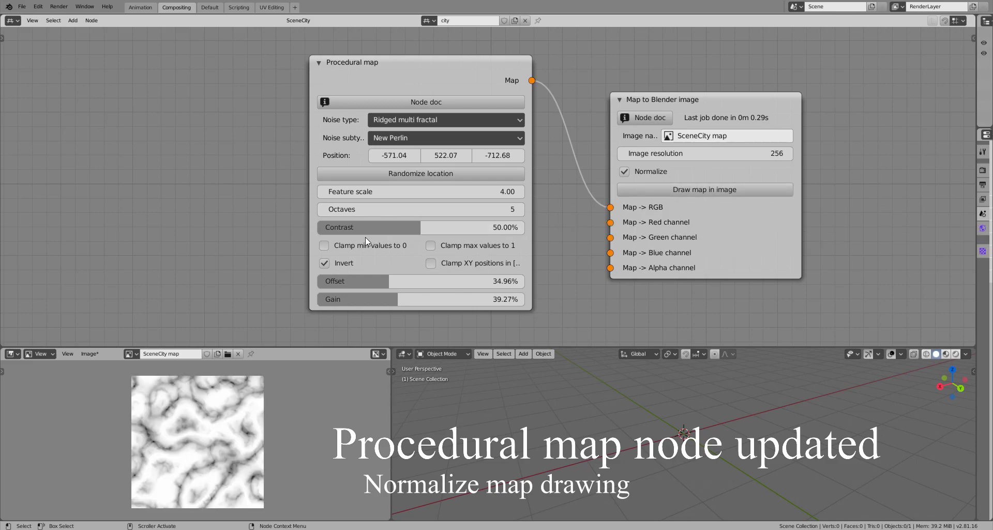
Turn Invert off, toggle Normalize, and redraw the map image several times to compare.
{"action": "left_click", "coordinate": [330, 267]}
{"action": "left_click", "coordinate": [644, 189]}
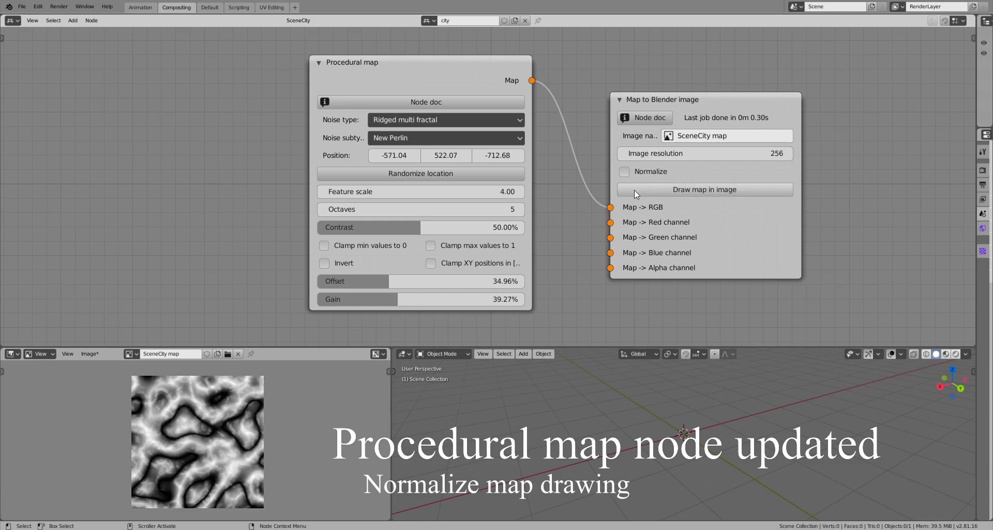
{"action": "left_click", "coordinate": [634, 190]}
{"action": "left_click", "coordinate": [624, 174]}
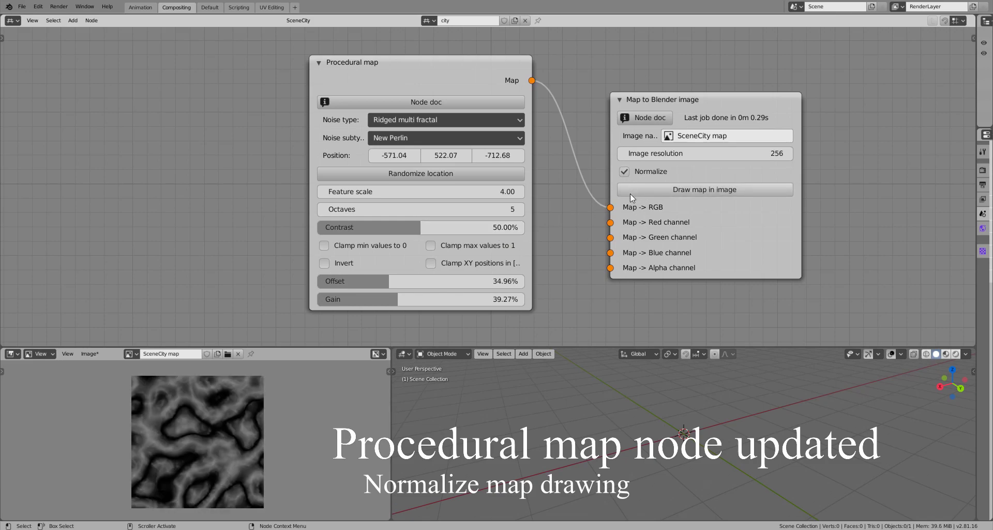
{"action": "left_click", "coordinate": [630, 191]}
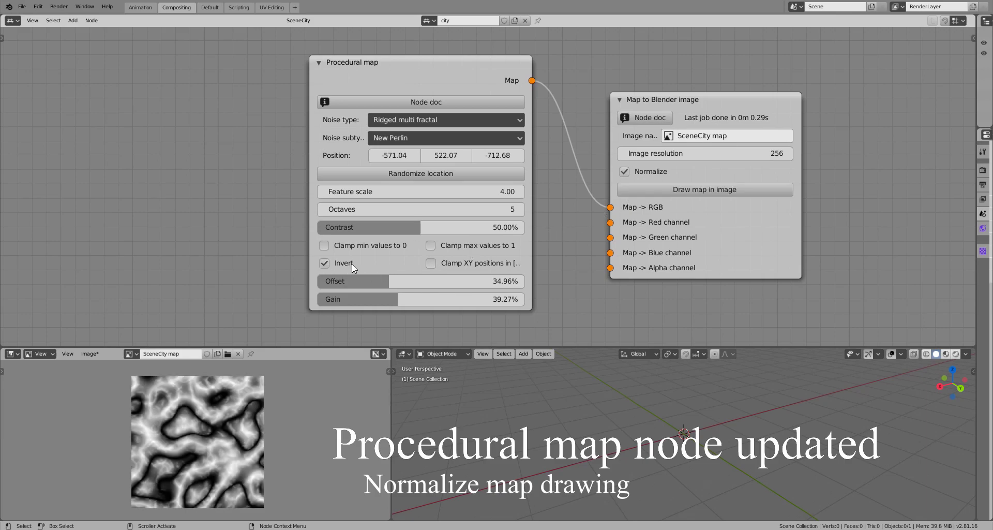
{"action": "left_click", "coordinate": [638, 189]}
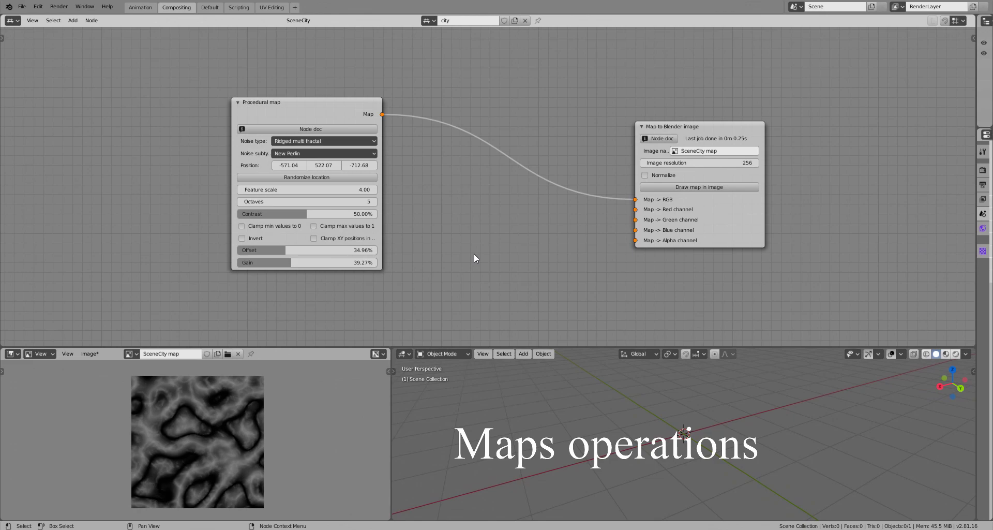
Add a Map math node taking the procedural noise in Map 1 and feeding the map image.
{"action": "key", "text": "shift+a"}
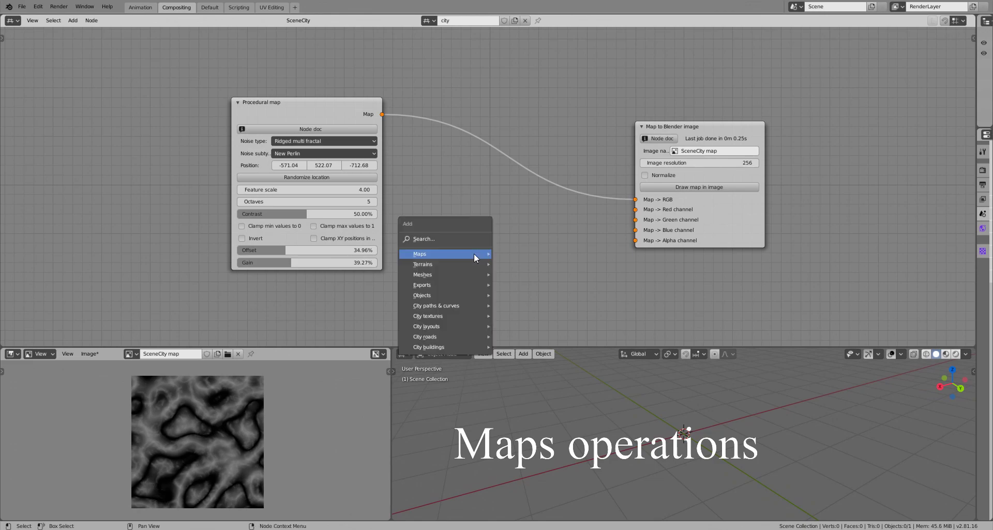
{"action": "mouse_move", "coordinate": [474, 253]}
{"action": "left_click", "coordinate": [518, 285]}
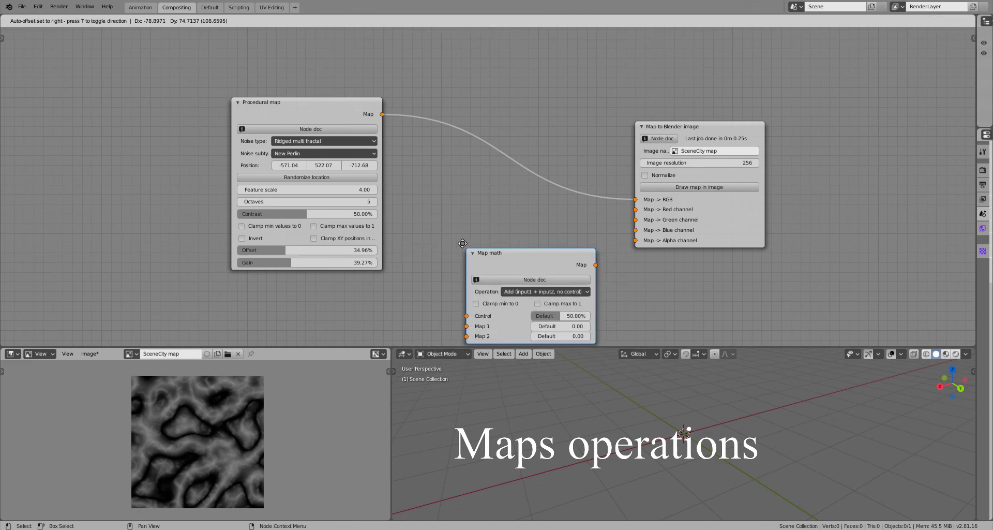
{"action": "left_click", "coordinate": [479, 222]}
{"action": "left_click", "coordinate": [492, 240]}
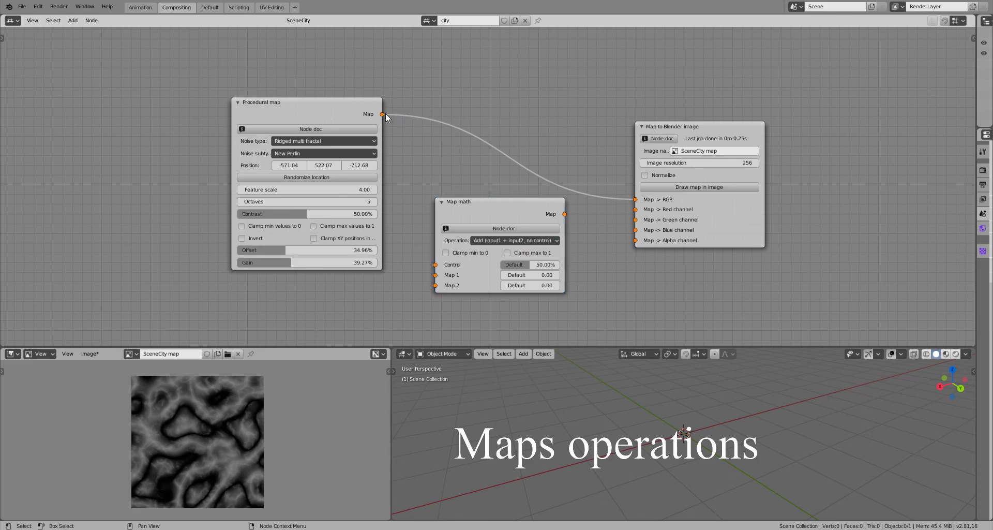
{"action": "left_click_drag", "start_coordinate": [383, 114], "coordinate": [436, 274]}
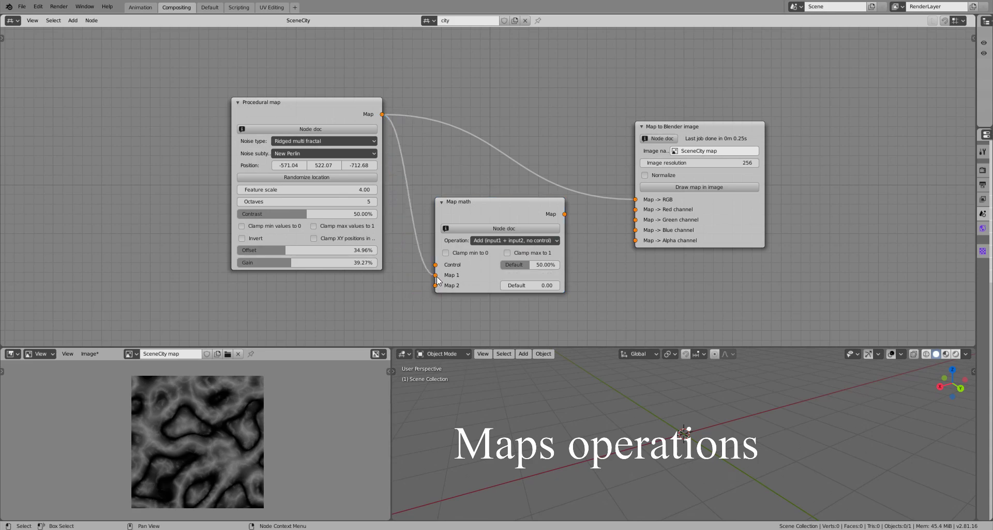
{"action": "left_click_drag", "start_coordinate": [565, 213], "coordinate": [635, 199]}
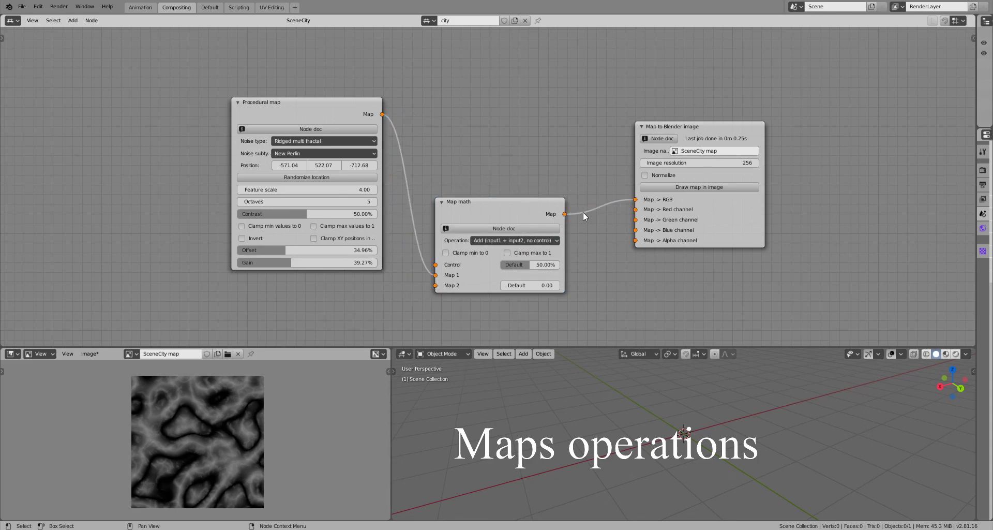
Add a 0.25 Constant value map into Map math's Map 2 and redraw the image.
{"action": "key", "text": "shift+a"}
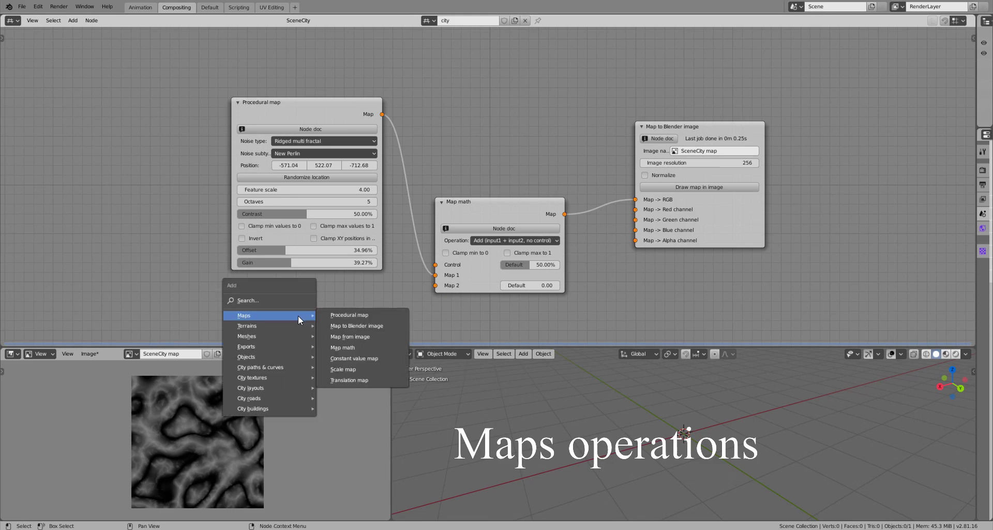
{"action": "left_click", "coordinate": [364, 358]}
{"action": "left_click", "coordinate": [286, 284]}
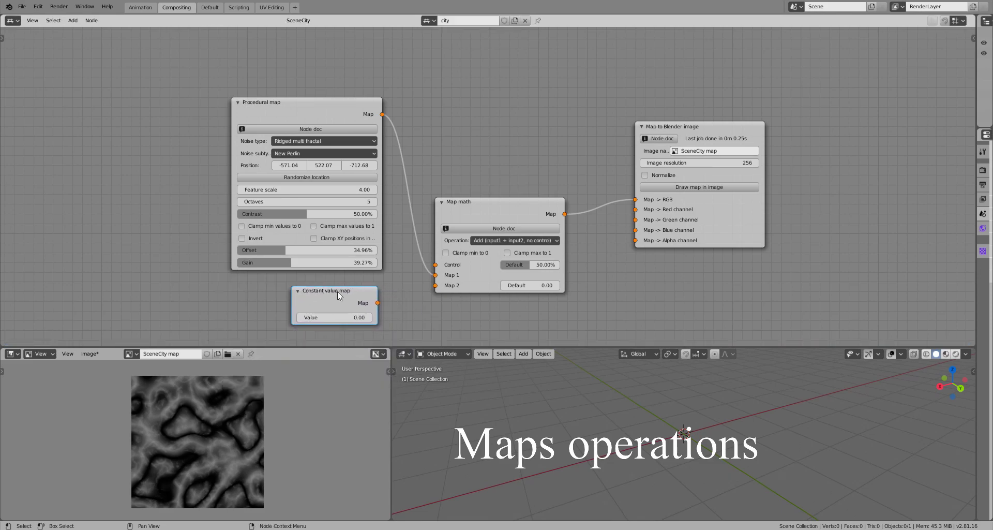
{"action": "left_click_drag", "start_coordinate": [378, 302], "coordinate": [435, 285]}
{"action": "left_click", "coordinate": [668, 185]}
{"action": "left_click", "coordinate": [344, 317]}
{"action": "type", "text": "0.25"}
{"action": "key", "text": "Return"}
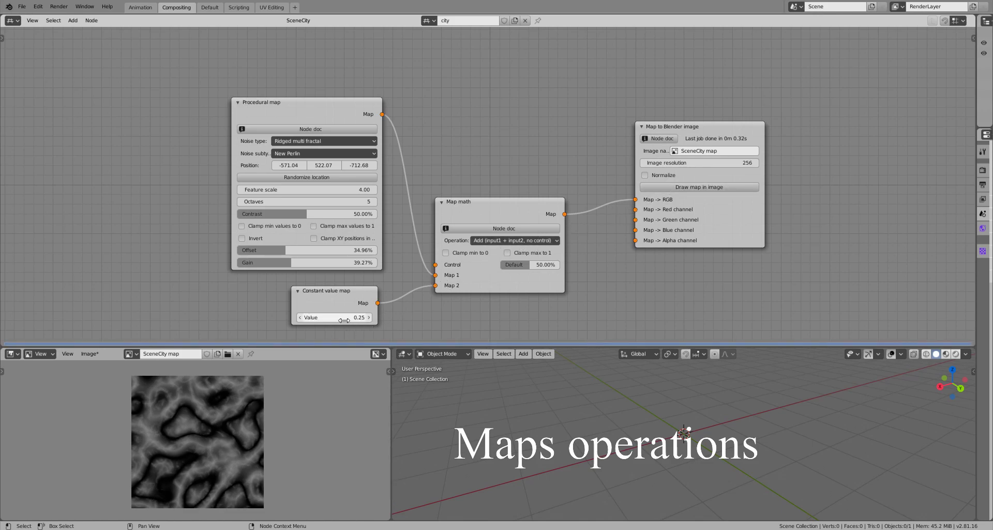
{"action": "left_click", "coordinate": [694, 187]}
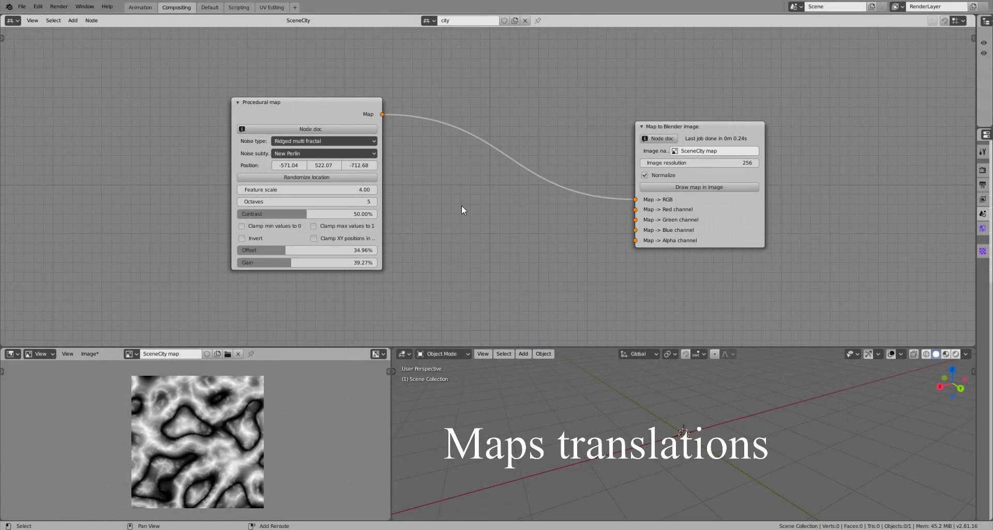
{"action": "key", "text": "shift+a"}
Drop a Translation map onto the noise-to-image link, offset X by 0.10, and redraw.
{"action": "mouse_move", "coordinate": [461, 207]}
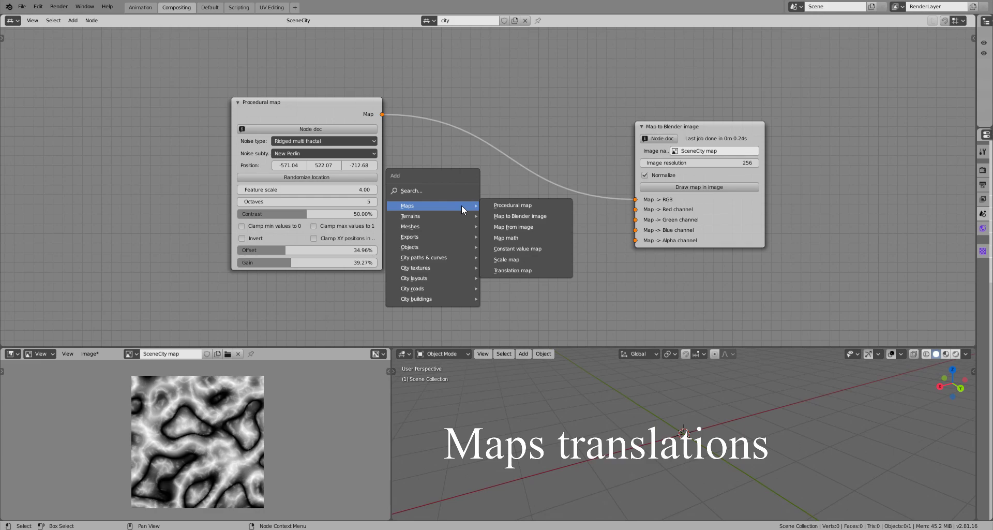
{"action": "left_click", "coordinate": [524, 271]}
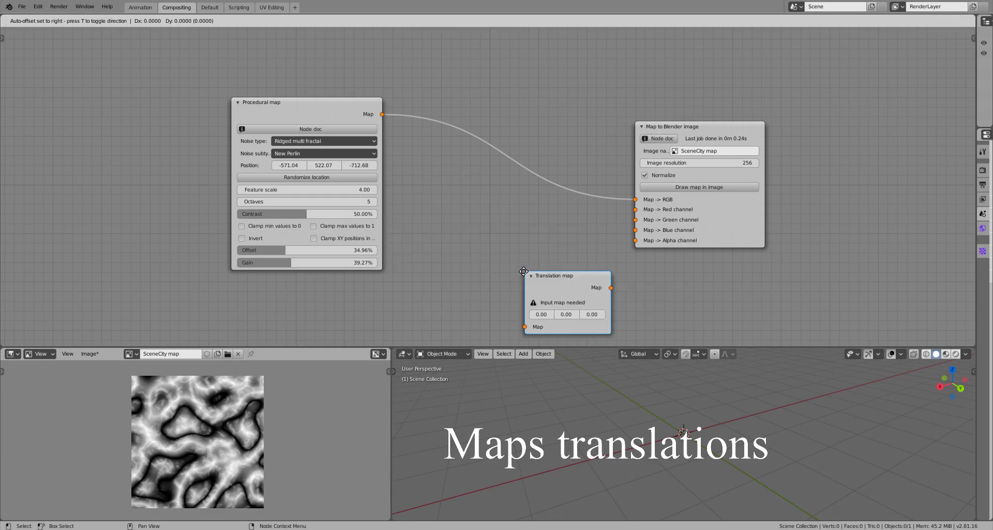
{"action": "left_click", "coordinate": [466, 154]}
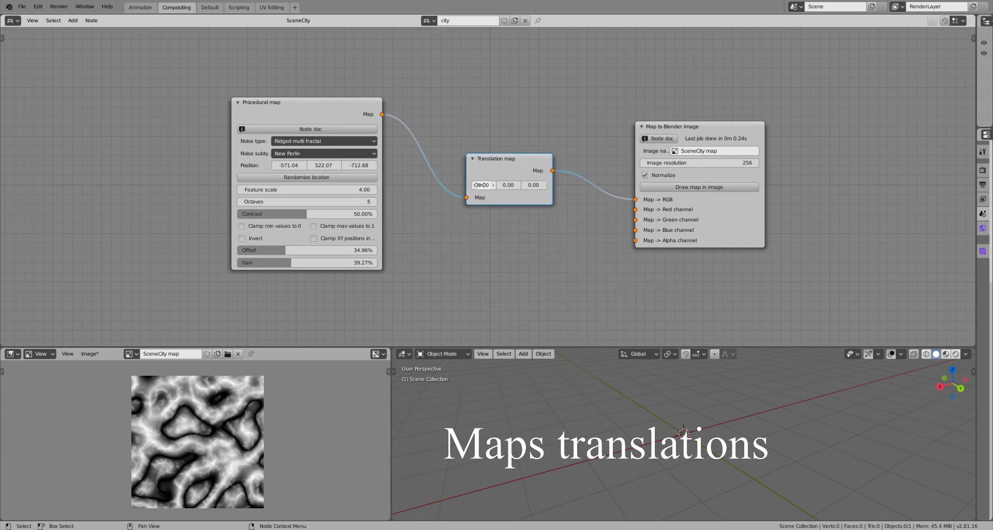
{"action": "left_click_drag", "start_coordinate": [480, 184], "coordinate": [517, 185]}
{"action": "left_click", "coordinate": [653, 185]}
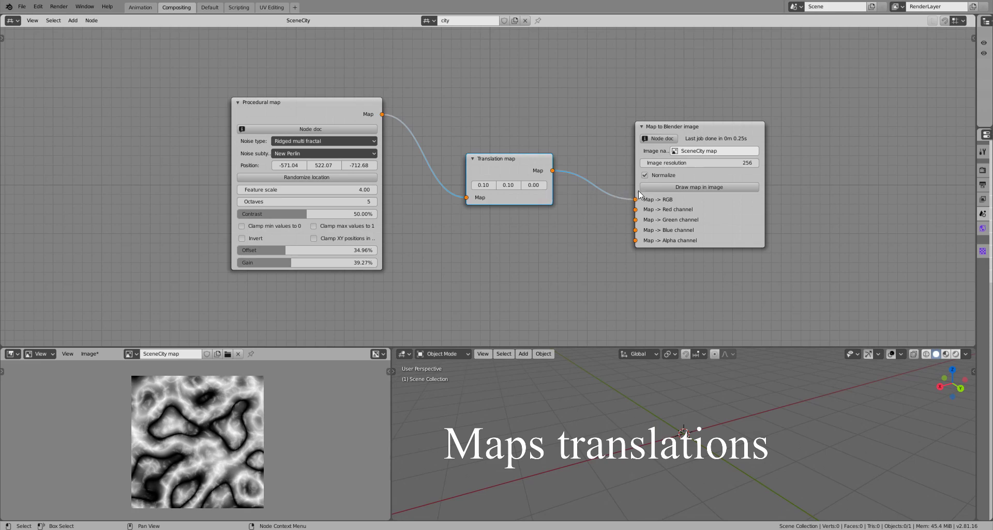
{"action": "left_click", "coordinate": [651, 188]}
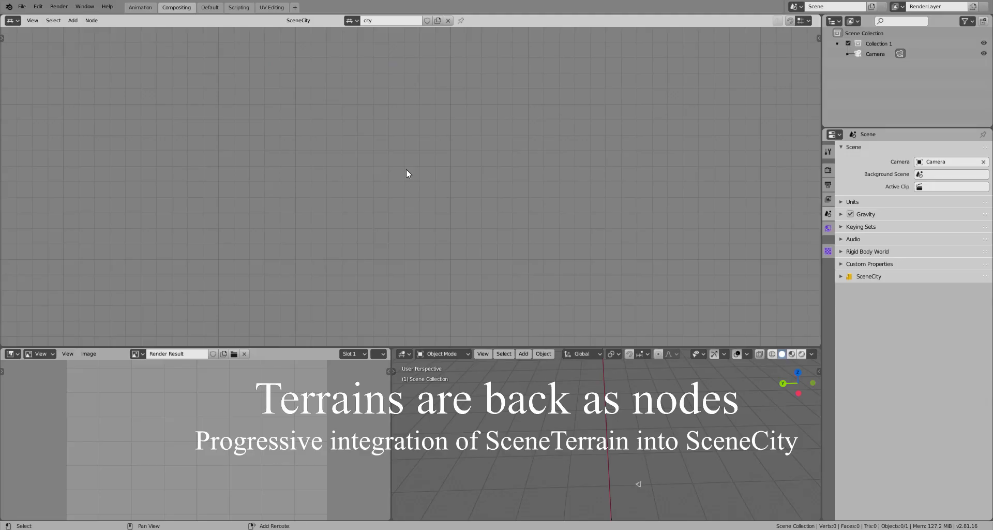
Add a Terrain shape from map node, then orbit and zoom to inspect the generated terrain.
{"action": "key", "text": "shift+a"}
{"action": "mouse_move", "coordinate": [406, 169]}
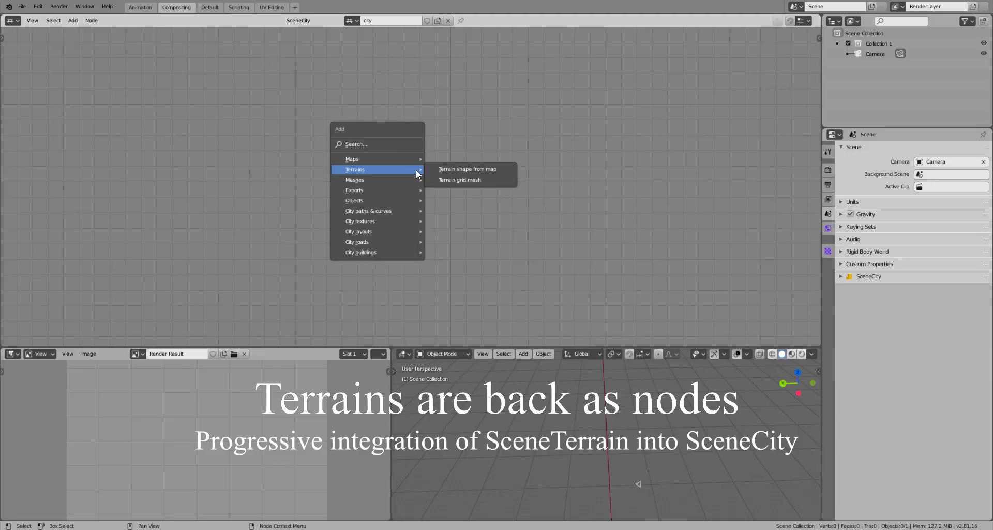
{"action": "left_click", "coordinate": [456, 169]}
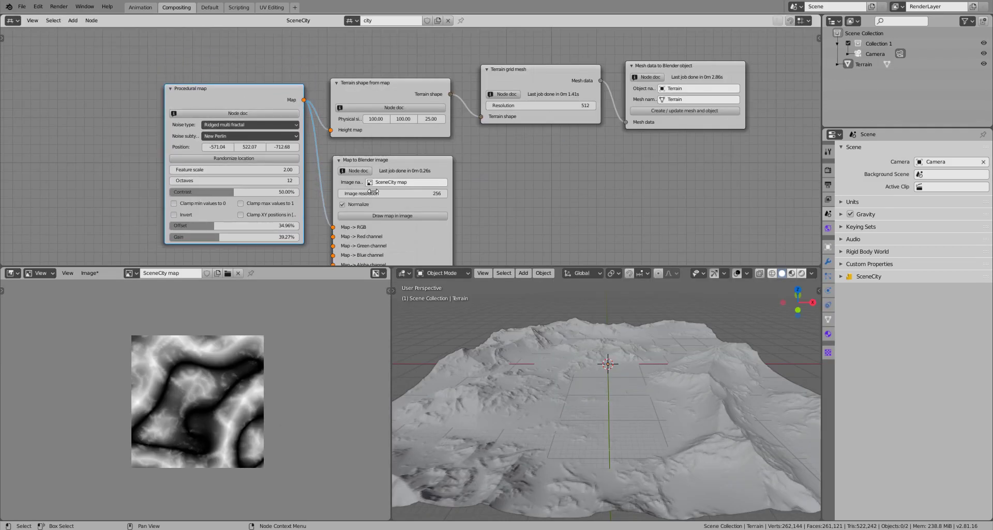
{"action": "middle_click_drag", "start_coordinate": [601, 385], "coordinate": [648, 384]}
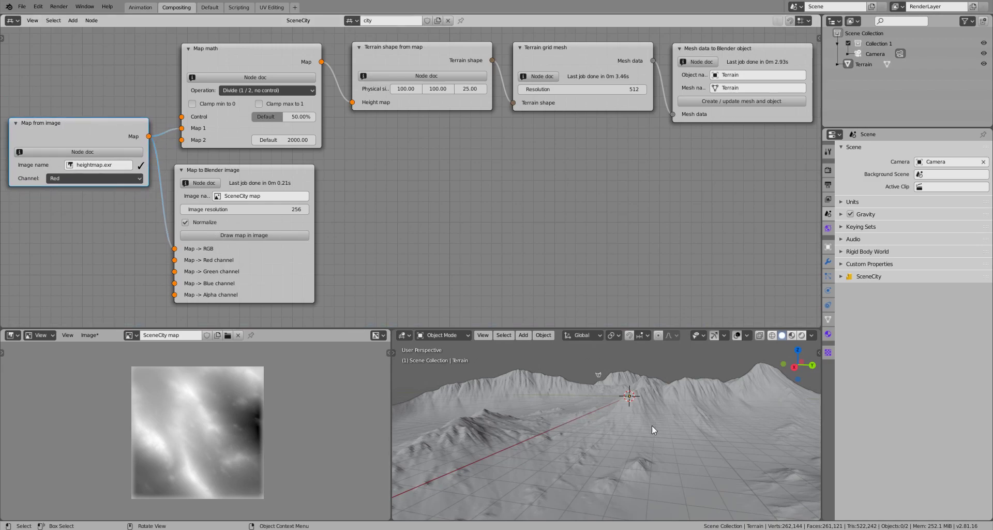
{"action": "middle_click_drag", "start_coordinate": [652, 424], "coordinate": [717, 446]}
{"action": "scroll", "coordinate": [456, 88], "scroll_direction": "up", "scroll_amount": 2}
{"action": "middle_click_drag", "start_coordinate": [484, 173], "coordinate": [472, 255]}
{"action": "scroll", "coordinate": [561, 170], "scroll_direction": "up", "scroll_amount": 2}
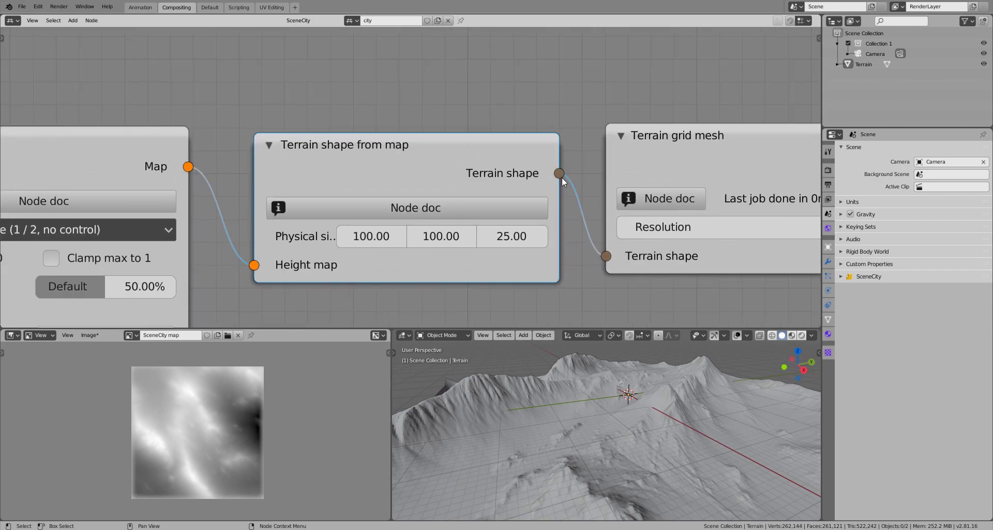
{"action": "scroll", "coordinate": [533, 202], "scroll_direction": "down", "scroll_amount": 2}
{"action": "scroll", "coordinate": [504, 217], "scroll_direction": "down", "scroll_amount": 2}
Link the Terrain shape from map output to the Simple buildings layout's Terrain input.
{"action": "scroll", "coordinate": [488, 260], "scroll_direction": "up", "scroll_amount": 4, "text": "shift"}
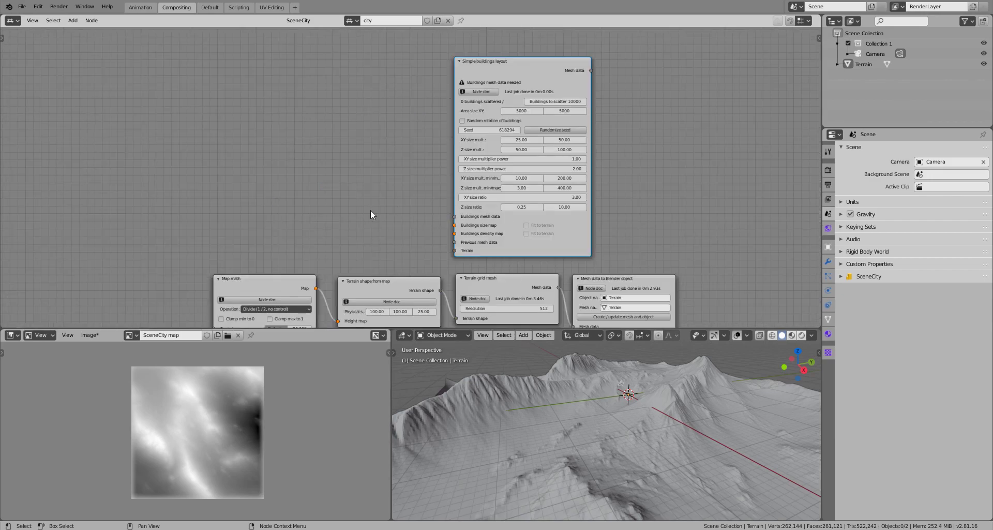
{"action": "scroll", "coordinate": [419, 252], "scroll_direction": "up", "scroll_amount": 3}
{"action": "middle_click_drag", "start_coordinate": [433, 263], "coordinate": [420, 140]}
{"action": "left_click_drag", "start_coordinate": [441, 224], "coordinate": [462, 165]}
{"action": "scroll", "coordinate": [478, 260], "scroll_direction": "up", "scroll_amount": 2}
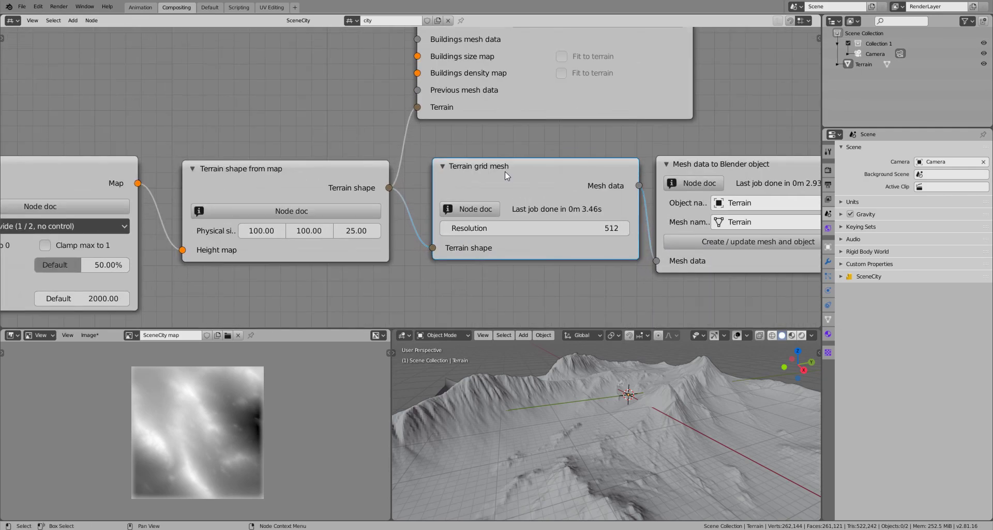
{"action": "key", "text": "shift+a"}
{"action": "mouse_move", "coordinate": [478, 279]}
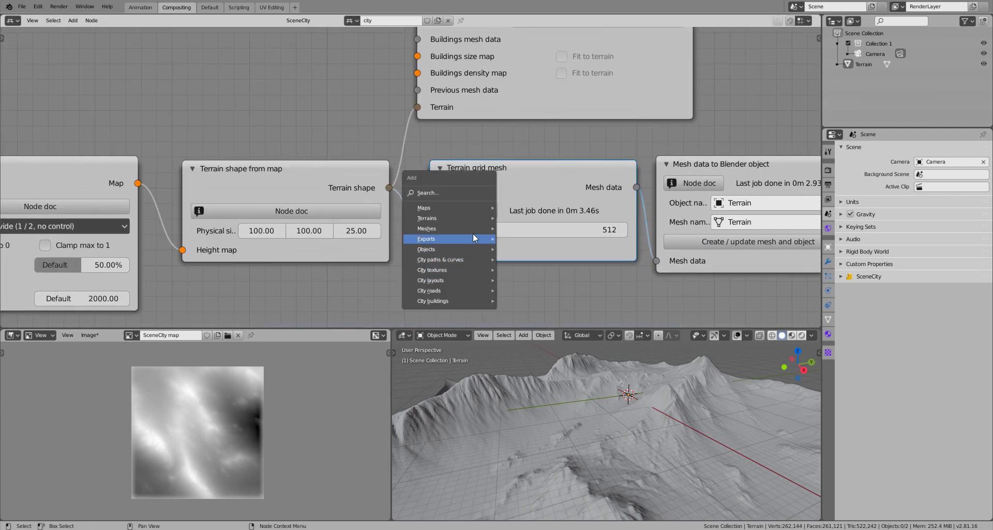
{"action": "mouse_move", "coordinate": [473, 218]}
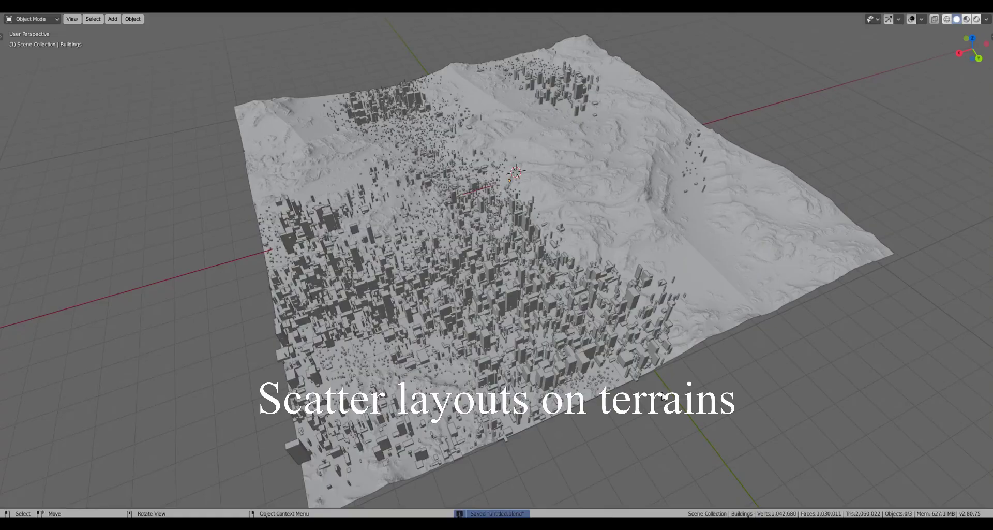
Reposition the buildings layout node and reconnect the terrain shape to its Terrain input.
{"action": "middle_click_drag", "start_coordinate": [679, 385], "coordinate": [466, 376]}
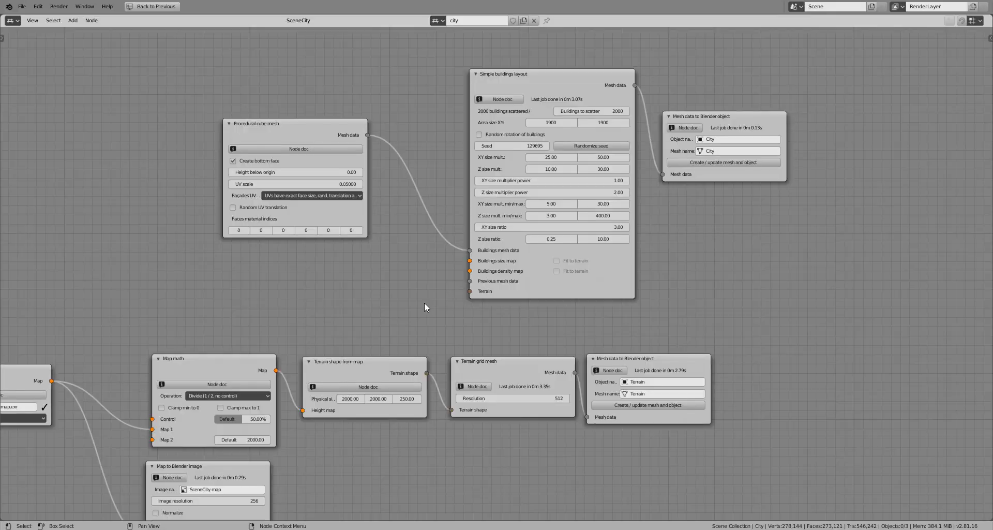
{"action": "scroll", "coordinate": [424, 302], "scroll_direction": "up", "scroll_amount": 2}
{"action": "middle_click_drag", "start_coordinate": [425, 302], "coordinate": [427, 390]}
{"action": "left_click_drag", "start_coordinate": [548, 123], "coordinate": [542, 109]}
{"action": "middle_click_drag", "start_coordinate": [417, 405], "coordinate": [419, 334]}
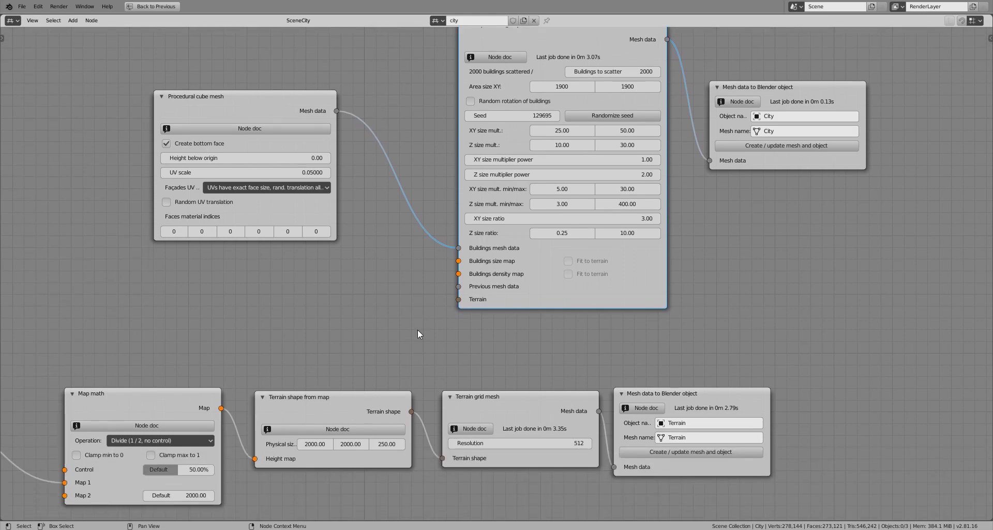
{"action": "left_click_drag", "start_coordinate": [410, 412], "coordinate": [425, 410]}
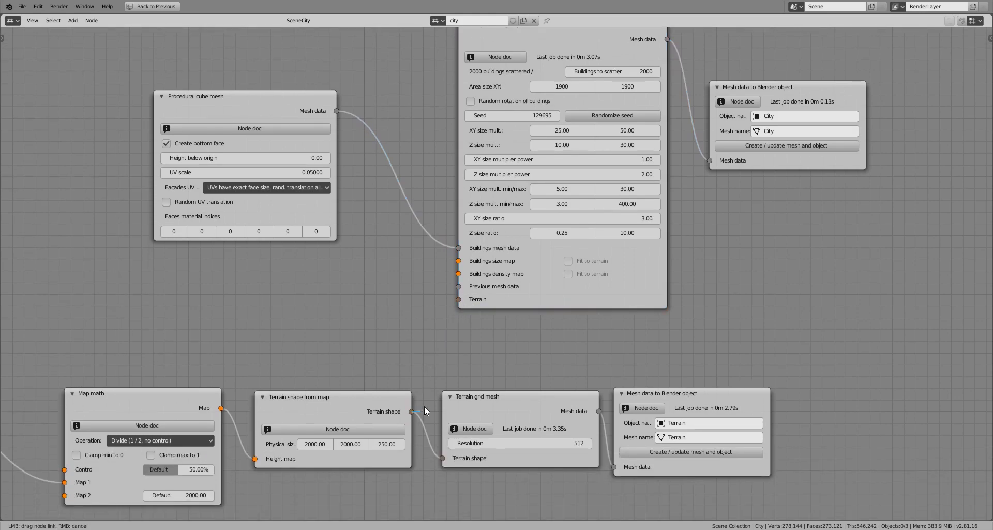
{"action": "left_click_drag", "start_coordinate": [455, 315], "coordinate": [457, 299]}
{"action": "scroll", "coordinate": [517, 341], "scroll_direction": "down", "scroll_amount": 4}
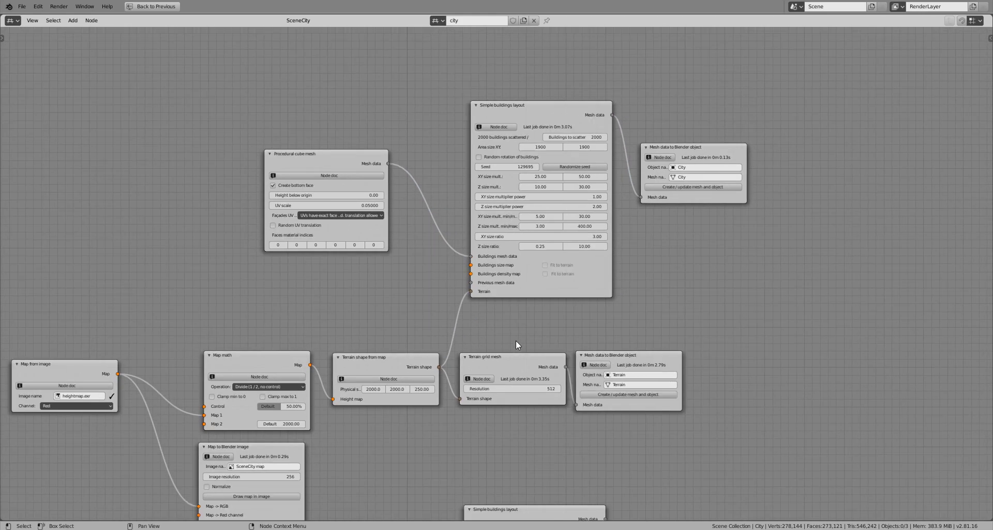
Restore the split Compositing layout and orbit the 3D view around the city.
{"action": "key", "text": "ctrl+space"}
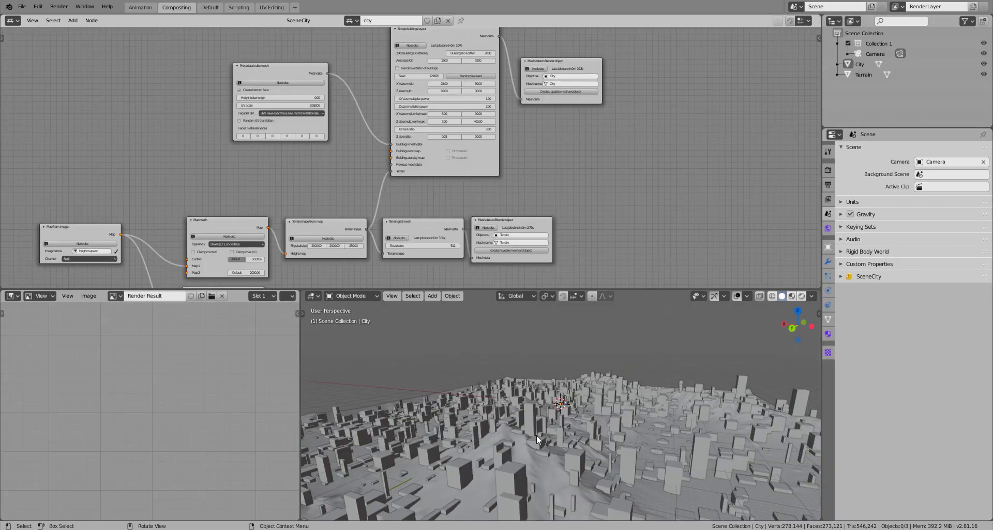
{"action": "middle_click_drag", "start_coordinate": [536, 435], "coordinate": [642, 429]}
{"action": "scroll", "coordinate": [642, 429], "scroll_direction": "down", "scroll_amount": 6}
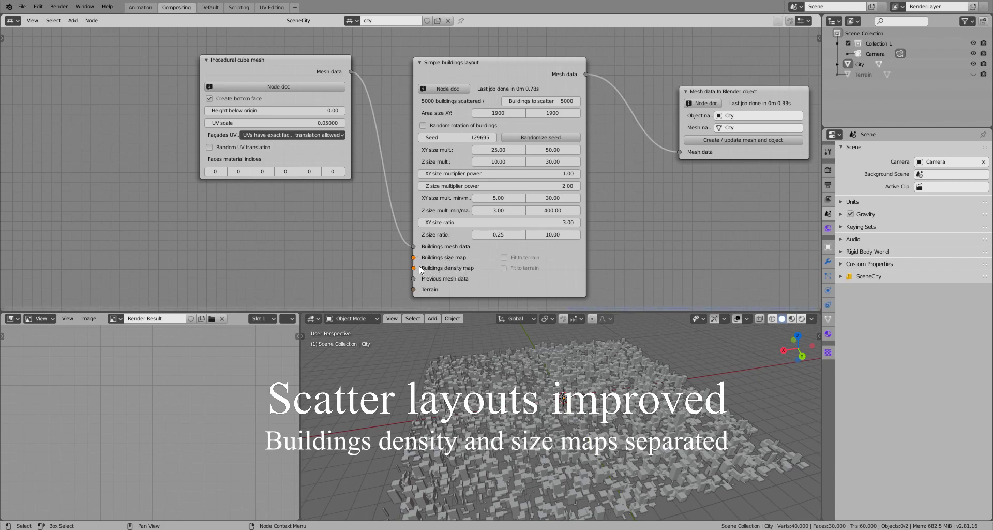
Add a Procedural map feeding Buildings size map and Buildings density map, then regenerate the city.
{"action": "scroll", "coordinate": [327, 267], "scroll_direction": "down", "scroll_amount": 2}
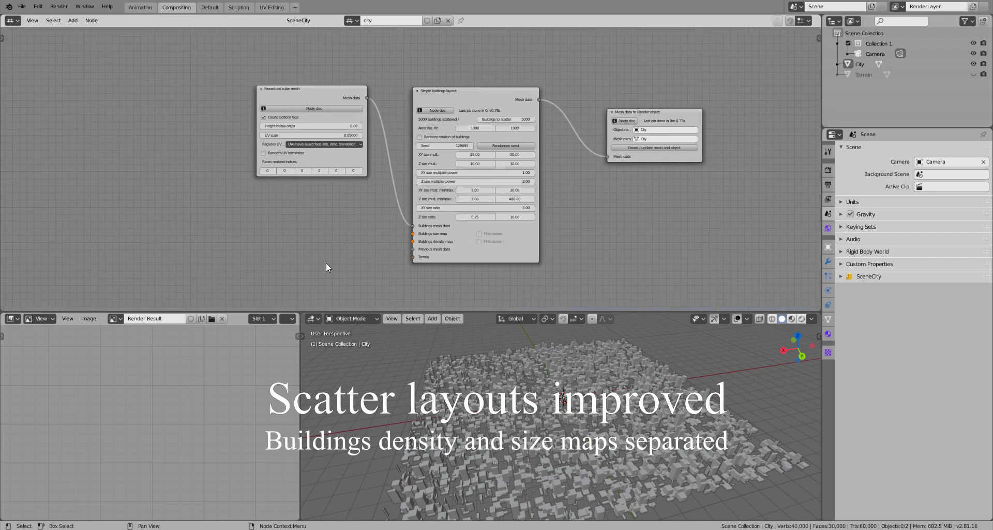
{"action": "key", "text": "shift+a"}
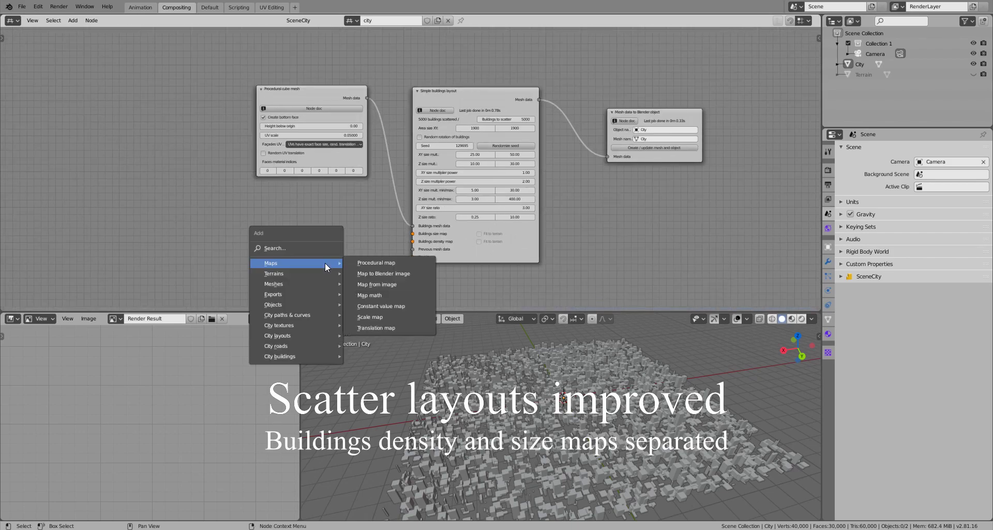
{"action": "left_click", "coordinate": [359, 261]}
{"action": "left_click", "coordinate": [255, 223]}
{"action": "left_click_drag", "start_coordinate": [350, 231], "coordinate": [412, 233]}
{"action": "left_click_drag", "start_coordinate": [350, 232], "coordinate": [413, 241]}
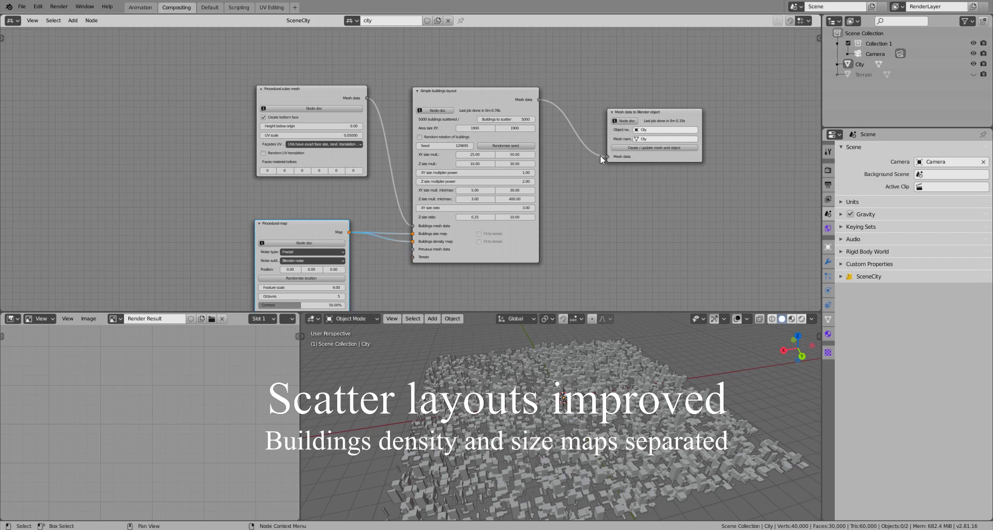
{"action": "left_click", "coordinate": [634, 146]}
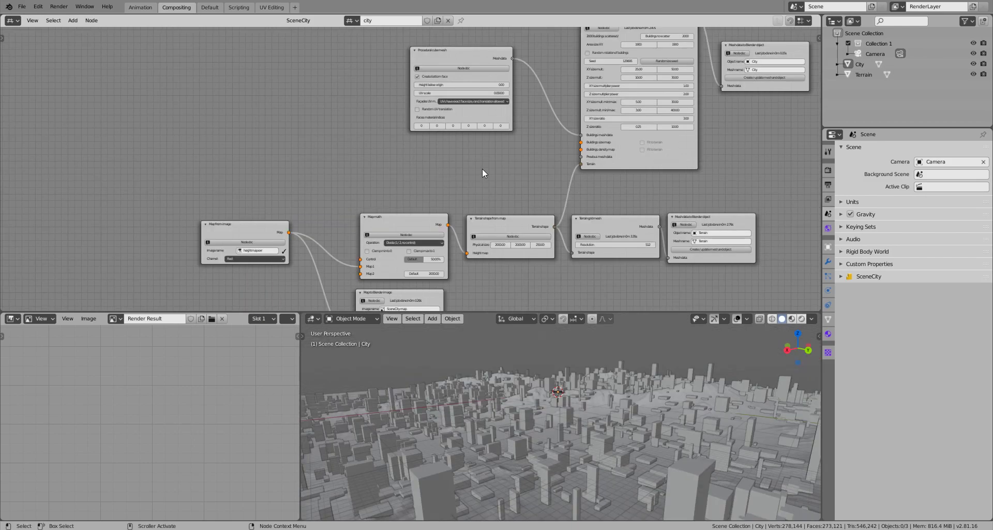
Add a Map math node and set its operation to Invert.
{"action": "key", "text": "shift+a"}
{"action": "mouse_move", "coordinate": [406, 170]}
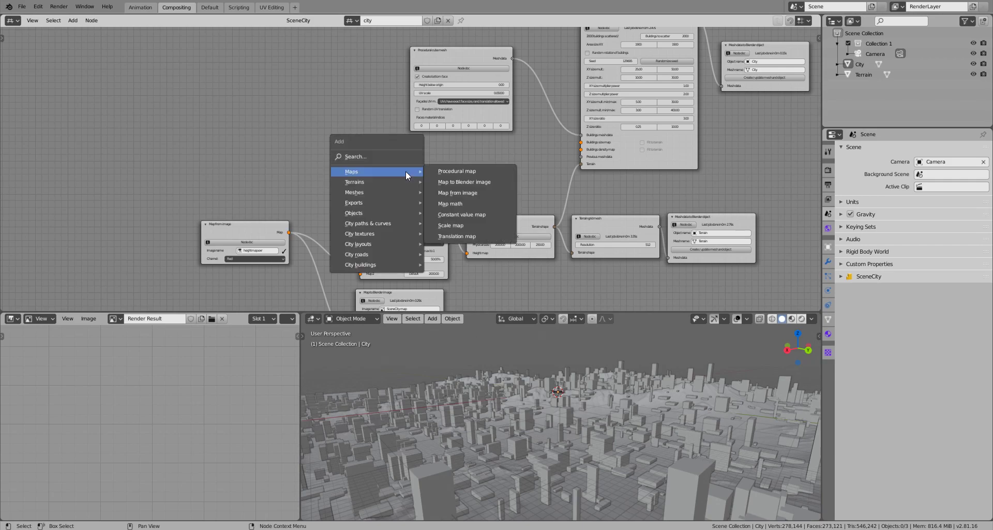
{"action": "left_click", "coordinate": [450, 204]}
{"action": "left_click", "coordinate": [448, 170]}
{"action": "scroll", "coordinate": [478, 177], "scroll_direction": "up", "scroll_amount": 2}
{"action": "left_click", "coordinate": [481, 162]}
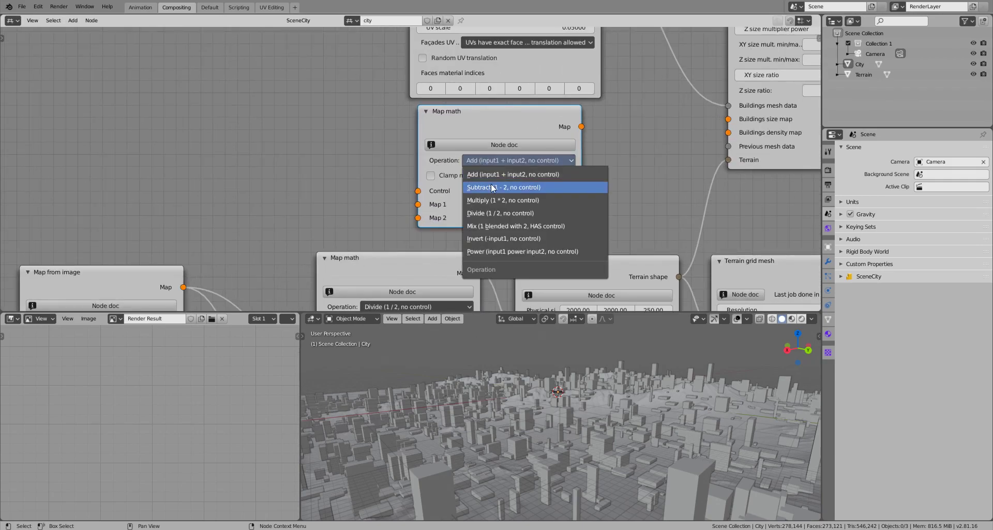
{"action": "left_click", "coordinate": [510, 241]}
{"action": "scroll", "coordinate": [348, 234], "scroll_direction": "down", "scroll_amount": 2}
Feed Map from image into the Map math's Map 1 and its output into Buildings density map.
{"action": "left_click_drag", "start_coordinate": [244, 256], "coordinate": [416, 195]}
{"action": "left_click_drag", "start_coordinate": [536, 138], "coordinate": [644, 143]}
{"action": "scroll", "coordinate": [715, 137], "scroll_direction": "down", "scroll_amount": 2}
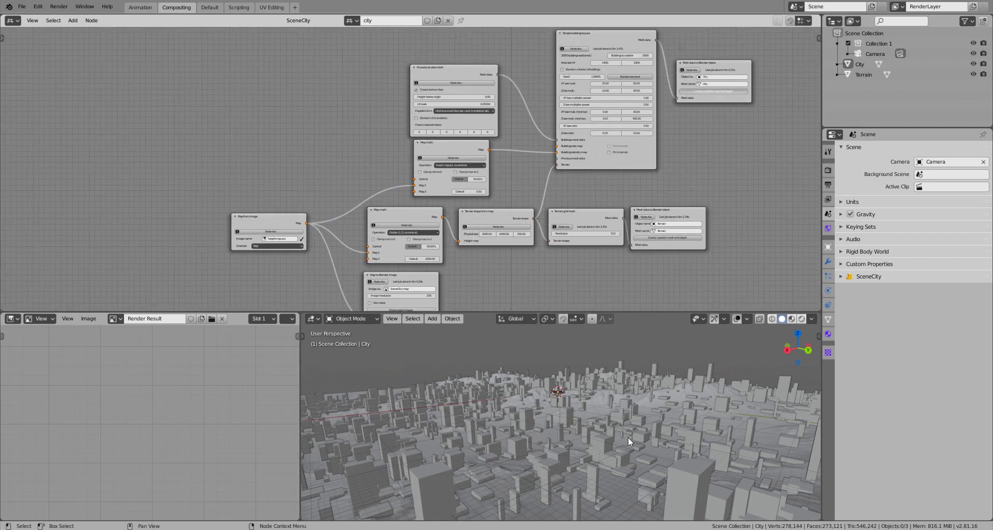
{"action": "middle_click_drag", "start_coordinate": [628, 437], "coordinate": [582, 433]}
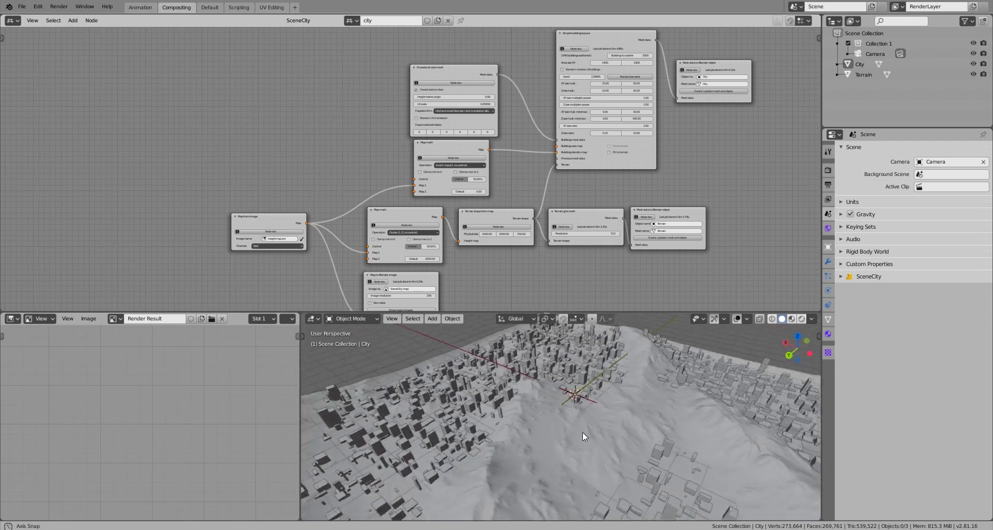
{"action": "scroll", "coordinate": [571, 421], "scroll_direction": "down", "scroll_amount": 4}
{"action": "scroll", "coordinate": [572, 421], "scroll_direction": "up", "scroll_amount": 4}
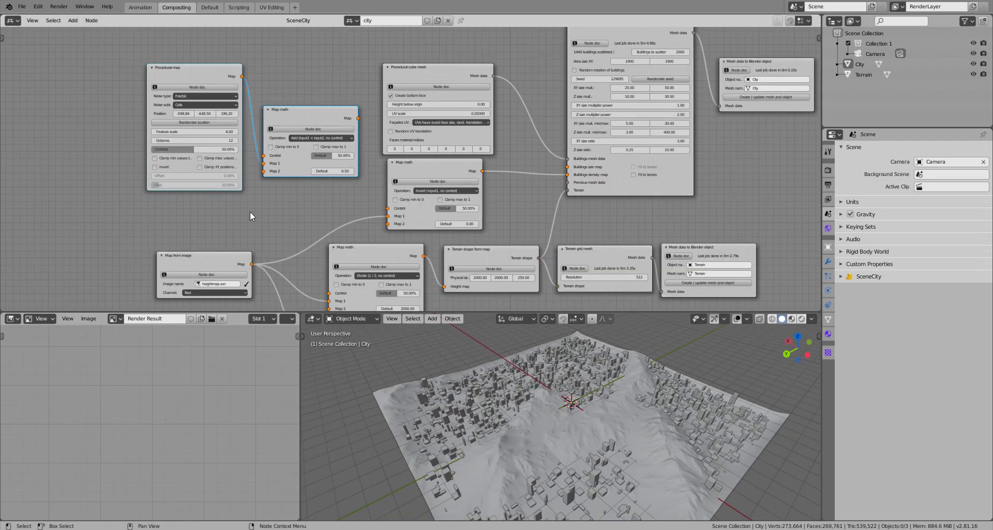
{"action": "scroll", "coordinate": [250, 211], "scroll_direction": "up", "scroll_amount": 3}
Reposition the Map math node and view the city from a low angle.
{"action": "key", "text": "g"}
{"action": "left_click", "coordinate": [420, 180]}
{"action": "scroll", "coordinate": [468, 273], "scroll_direction": "down", "scroll_amount": 2}
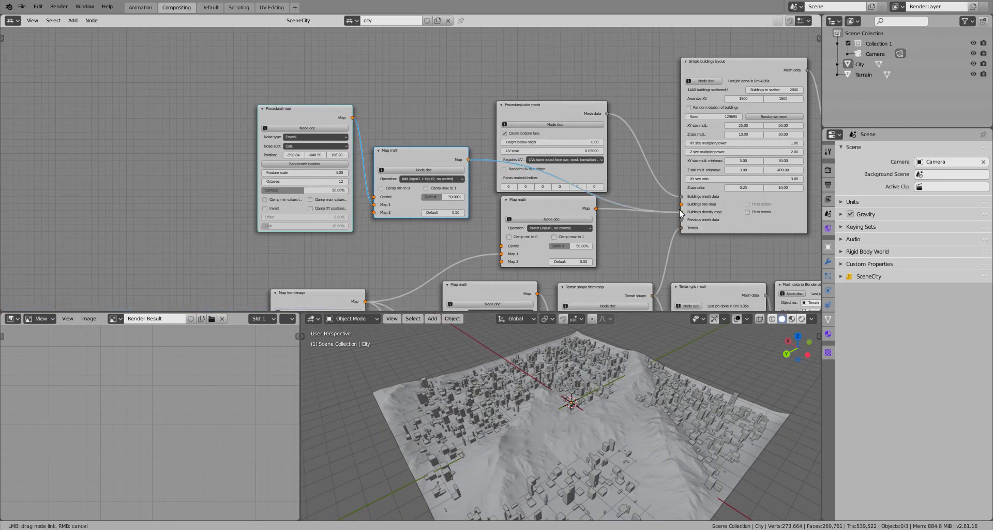
{"action": "middle_click_drag", "start_coordinate": [776, 254], "coordinate": [564, 260]}
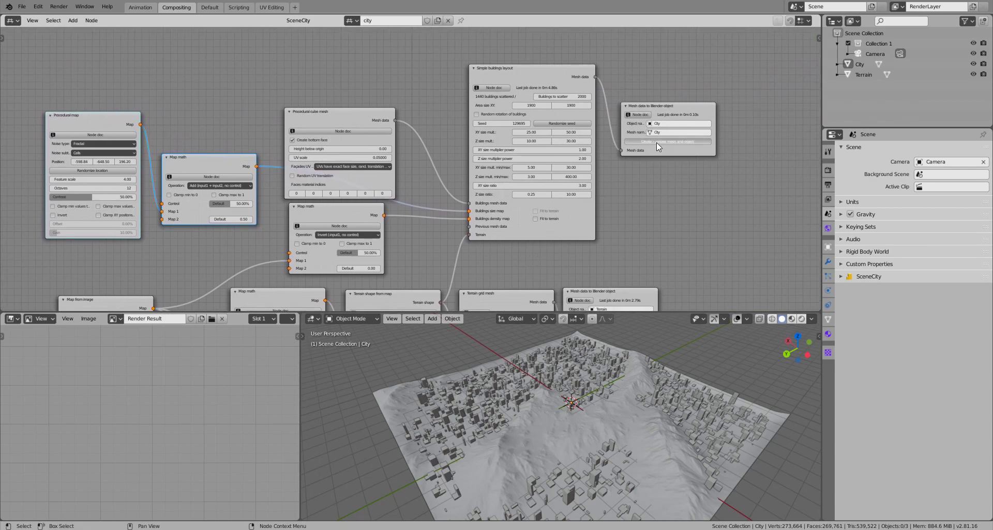
{"action": "middle_click_drag", "start_coordinate": [645, 371], "coordinate": [541, 428]}
{"action": "scroll", "coordinate": [458, 299], "scroll_direction": "up", "scroll_amount": 2}
Check the Terrain shape from map node's 2000 m physical size.
{"action": "middle_click_drag", "start_coordinate": [458, 300], "coordinate": [461, 145]}
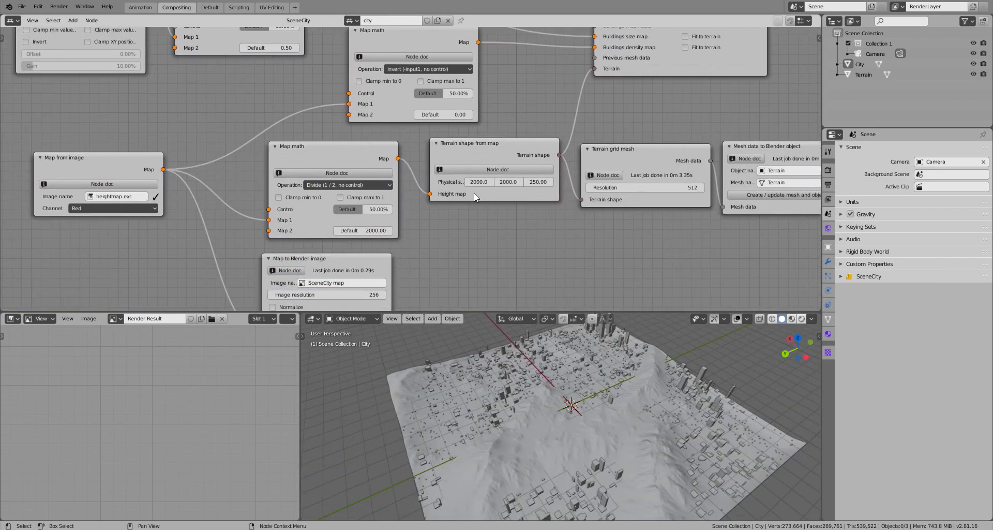
{"action": "scroll", "coordinate": [432, 144], "scroll_direction": "up", "scroll_amount": 3}
{"action": "left_click", "coordinate": [465, 192]}
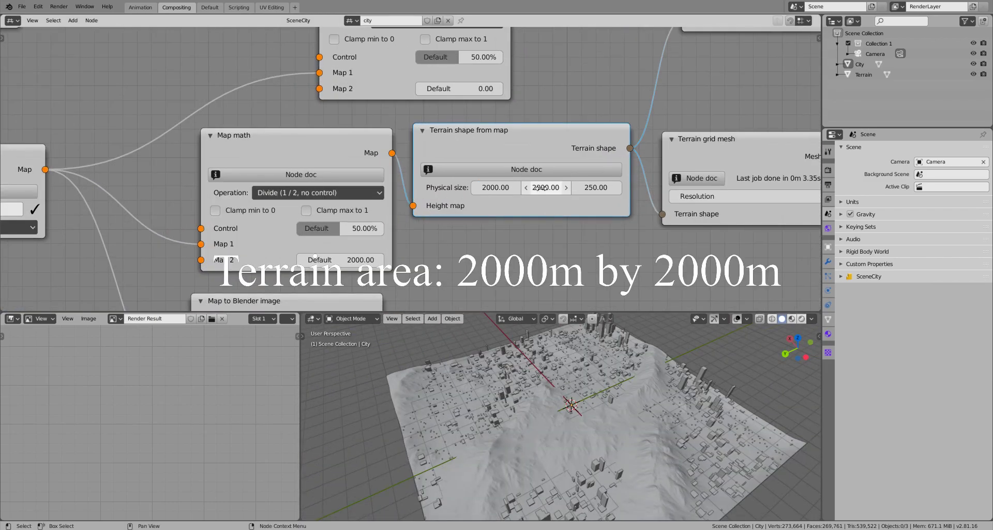
{"action": "scroll", "coordinate": [466, 191], "scroll_direction": "down", "scroll_amount": 5}
{"action": "middle_click_drag", "start_coordinate": [569, 197], "coordinate": [532, 290]}
{"action": "scroll", "coordinate": [519, 129], "scroll_direction": "up", "scroll_amount": 4}
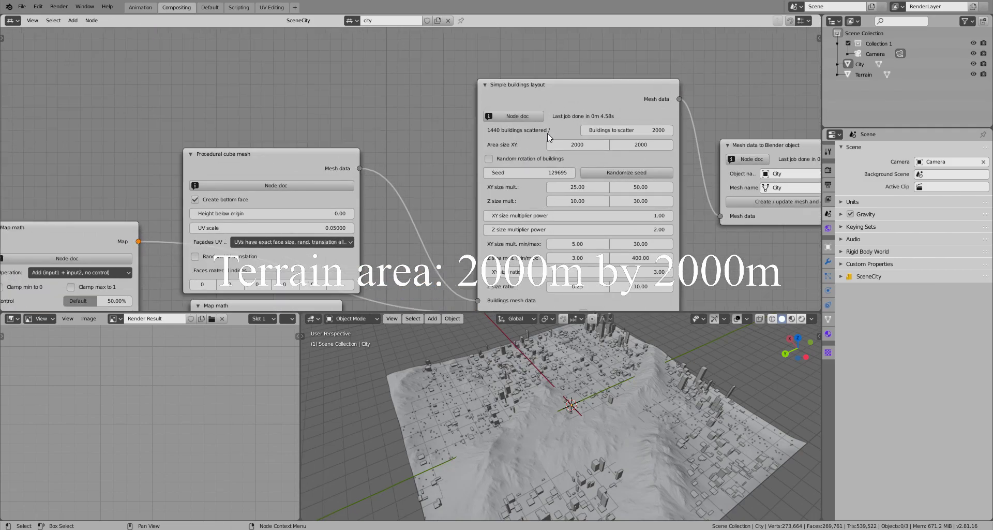
Set the Simple buildings layout Area size to 1000 by 1000.
{"action": "left_click", "coordinate": [601, 142]}
{"action": "left_click", "coordinate": [527, 143]}
{"action": "type", "text": "1000"}
{"action": "key", "text": "Tab"}
{"action": "key", "text": "Return"}
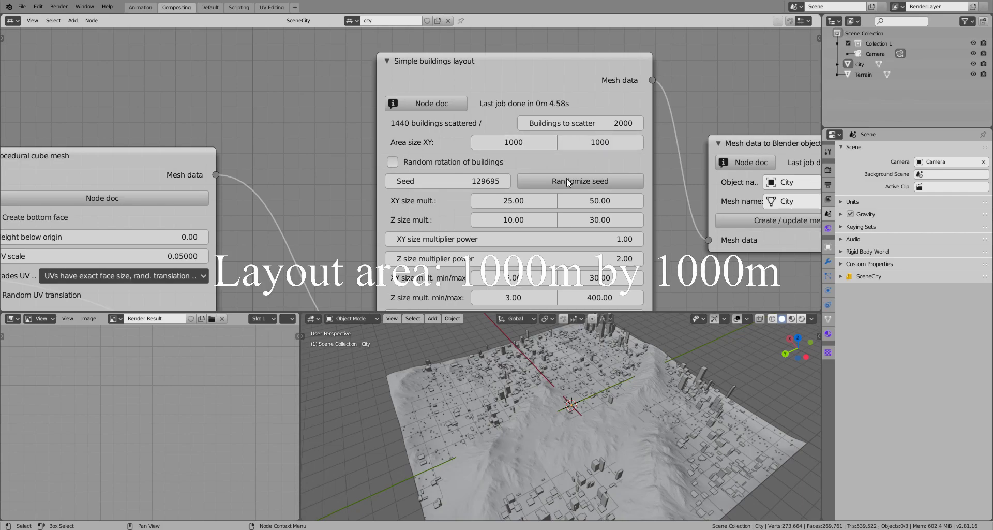
{"action": "scroll", "coordinate": [671, 166], "scroll_direction": "down", "scroll_amount": 3}
Regenerate the city mesh and object and view it toward the horizon.
{"action": "left_click", "coordinate": [672, 166]}
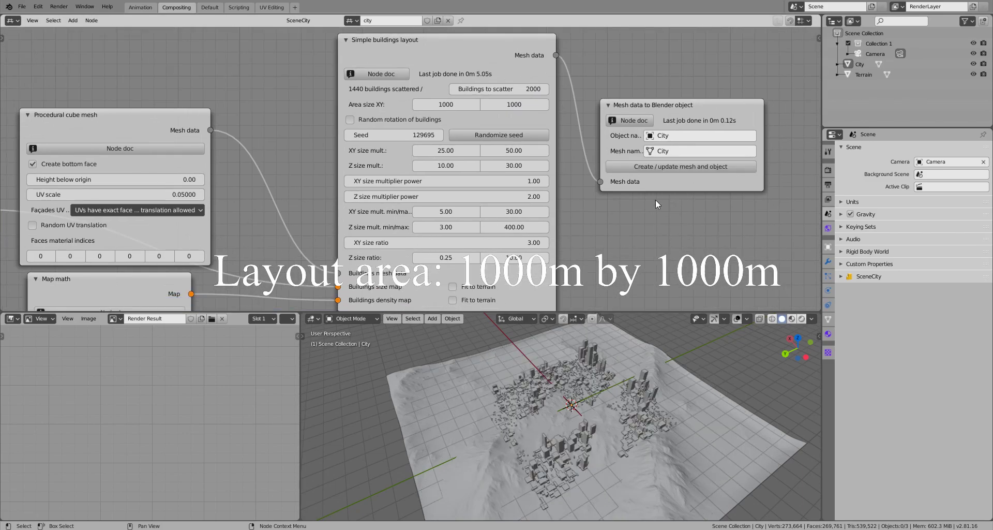
{"action": "middle_click_drag", "start_coordinate": [656, 199], "coordinate": [664, 167]}
{"action": "scroll", "coordinate": [601, 424], "scroll_direction": "up", "scroll_amount": 3}
{"action": "middle_click_drag", "start_coordinate": [608, 436], "coordinate": [746, 412]}
{"action": "scroll", "coordinate": [607, 416], "scroll_direction": "up", "scroll_amount": 3}
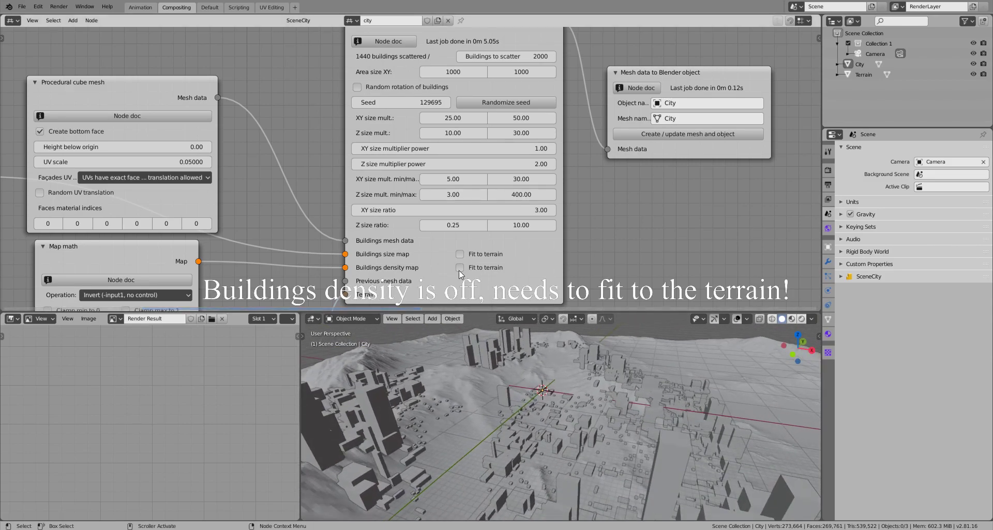
Enable Fit to terrain on Buildings density and size maps, then rebuild the 1044-building city.
{"action": "left_click", "coordinate": [655, 136]}
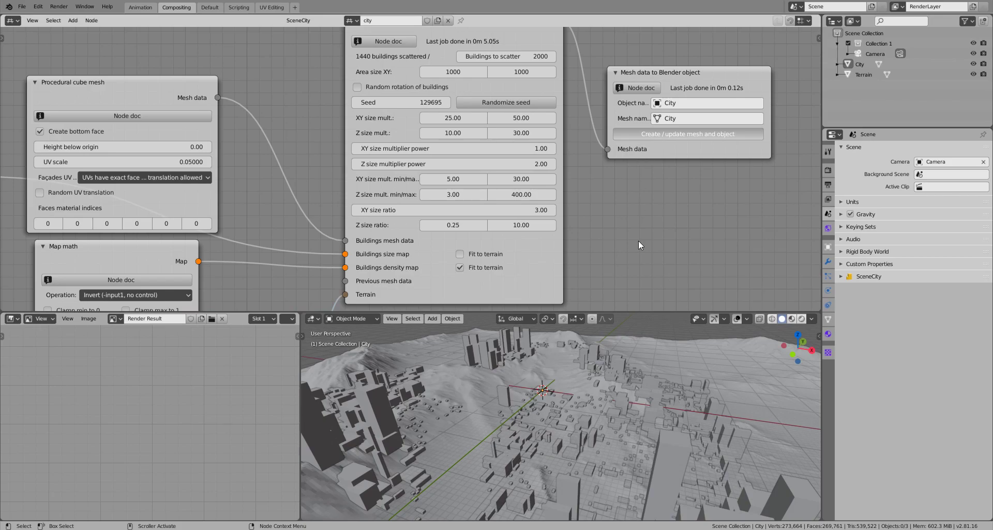
{"action": "middle_click_drag", "start_coordinate": [672, 404], "coordinate": [485, 299]}
{"action": "left_click", "coordinate": [460, 254]}
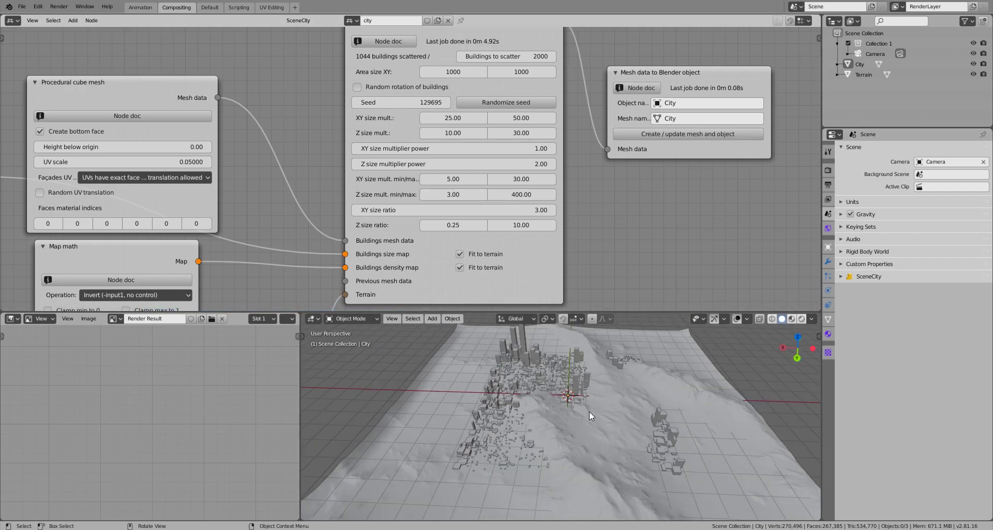
{"action": "left_click", "coordinate": [690, 133]}
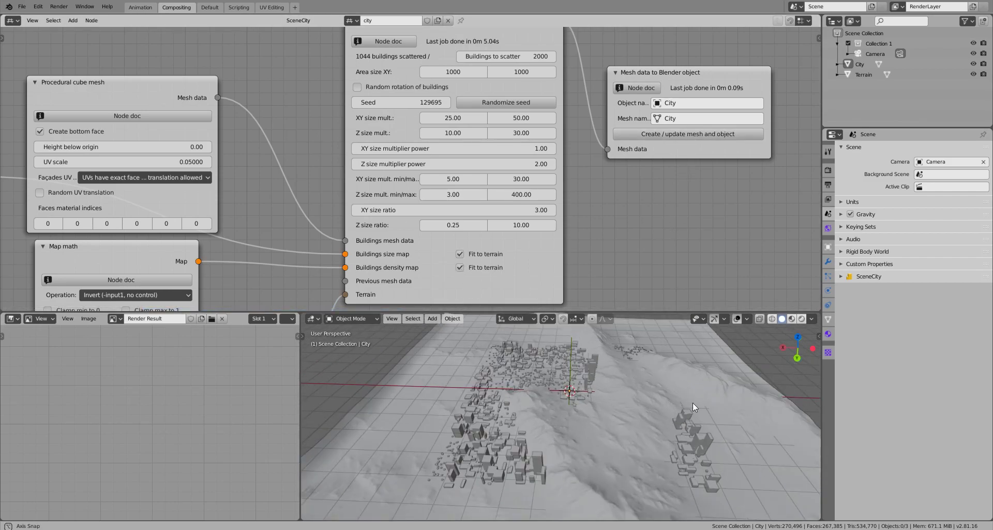